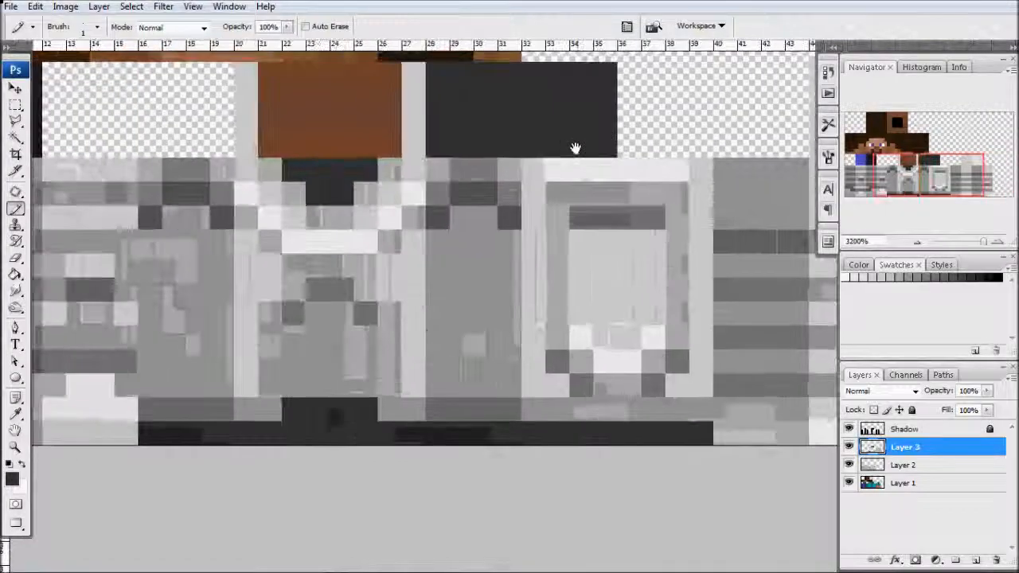
Hide Layer 3 and Layer 2 to compare with the original skin underneath, and show both layers again
drag(596, 236, 510, 154)
click(849, 446)
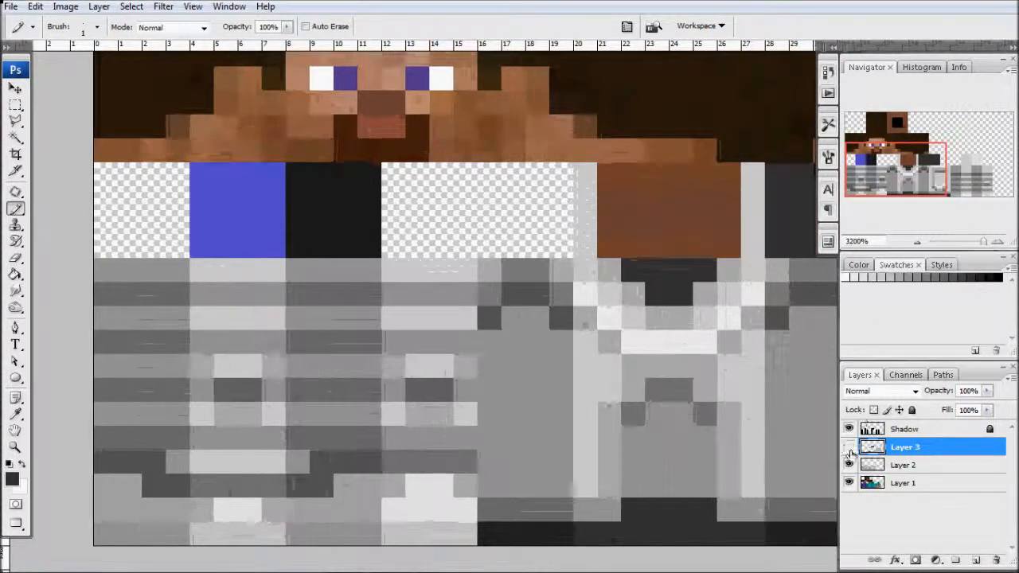
click(849, 465)
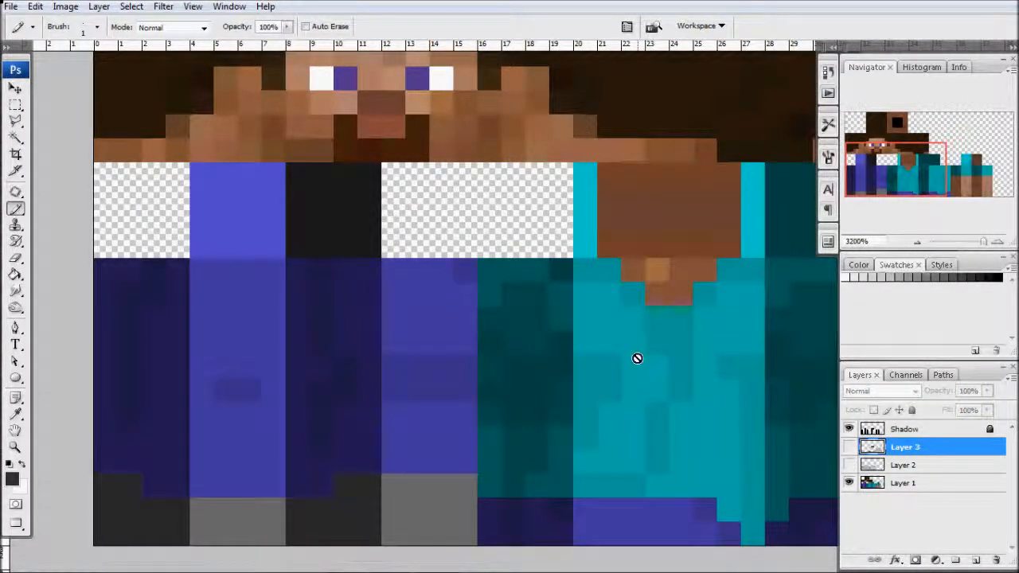
click(849, 464)
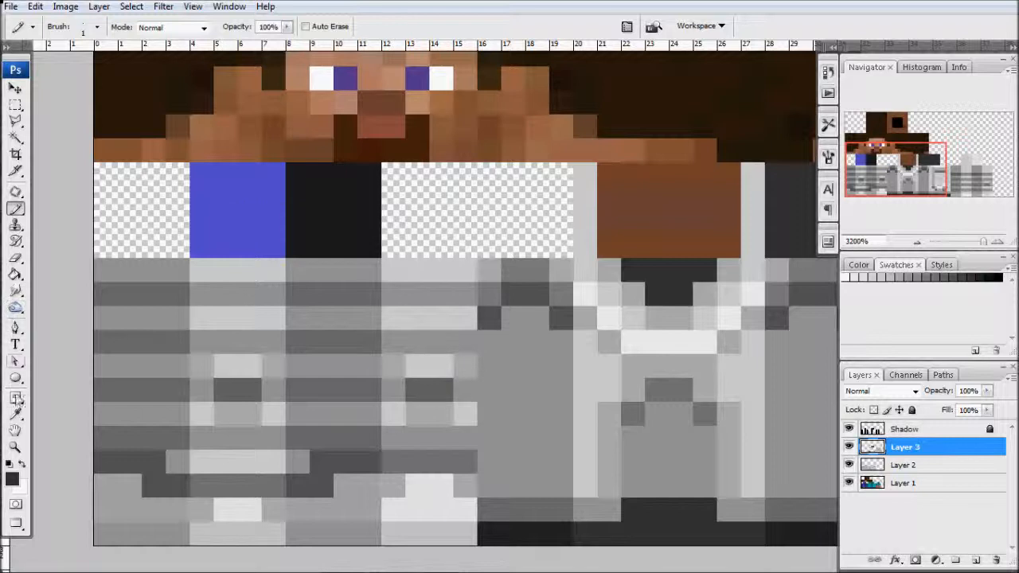
Sample the mid-grey from the top row of the outermost leg strip as the foreground color
key(i)
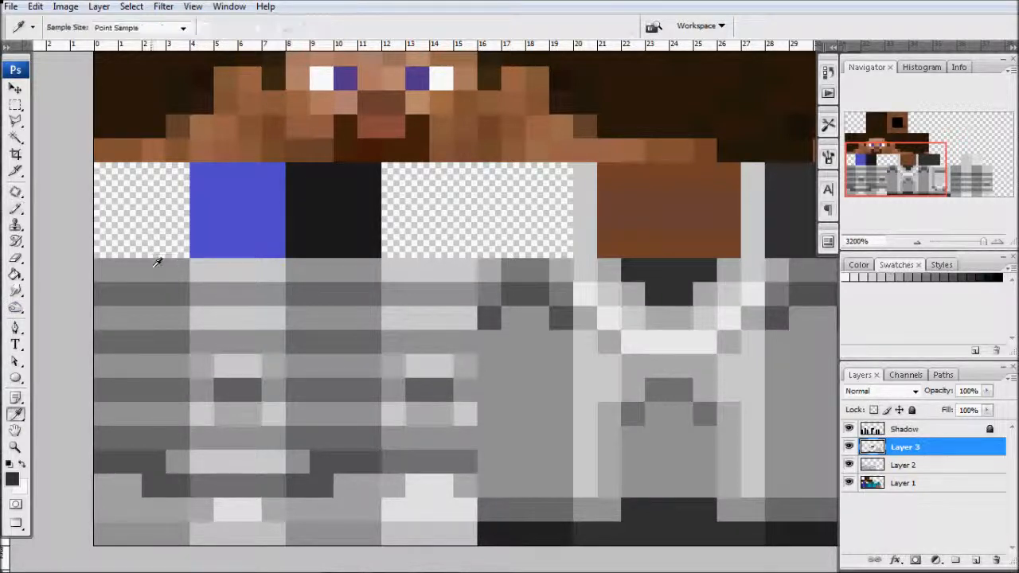
click(157, 265)
key(n)
click(230, 189)
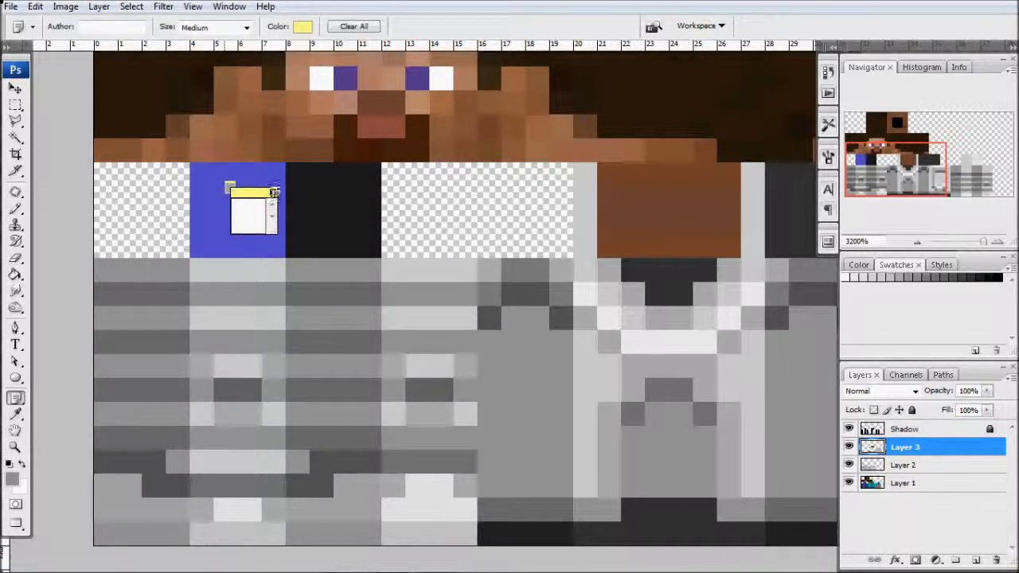
click(272, 194)
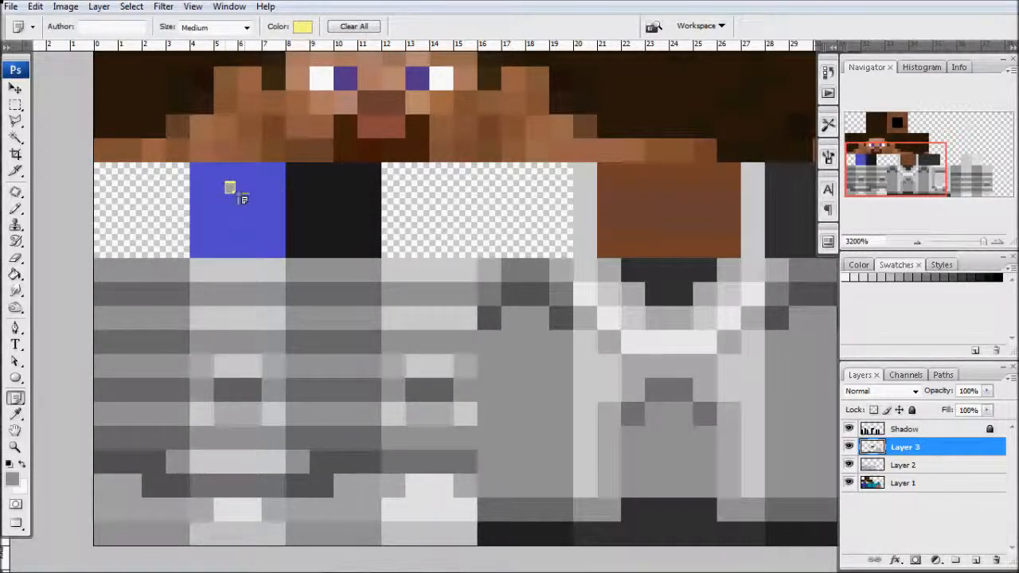
drag(230, 188, 227, 203)
right_click(227, 203)
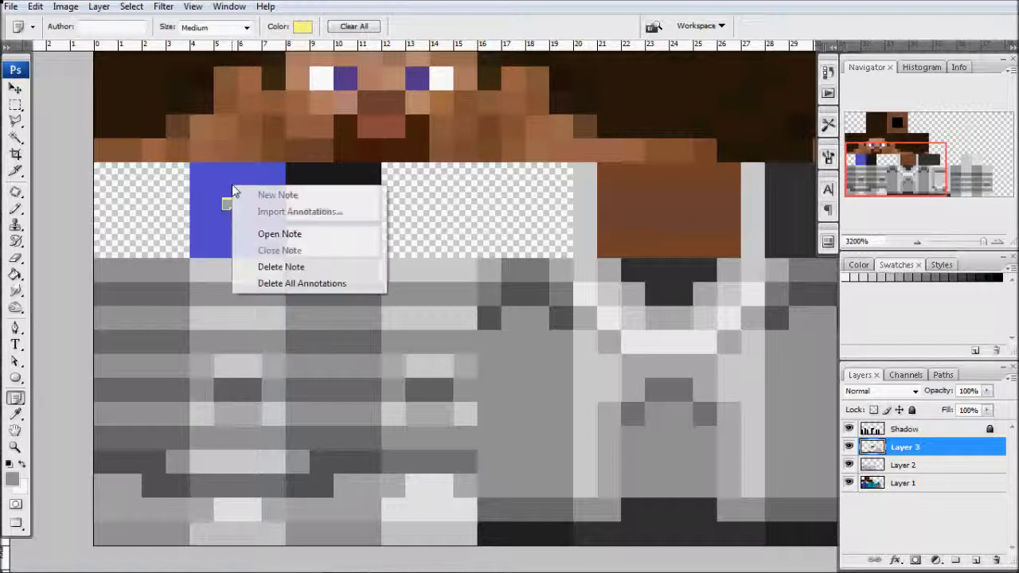
click(295, 268)
click(483, 219)
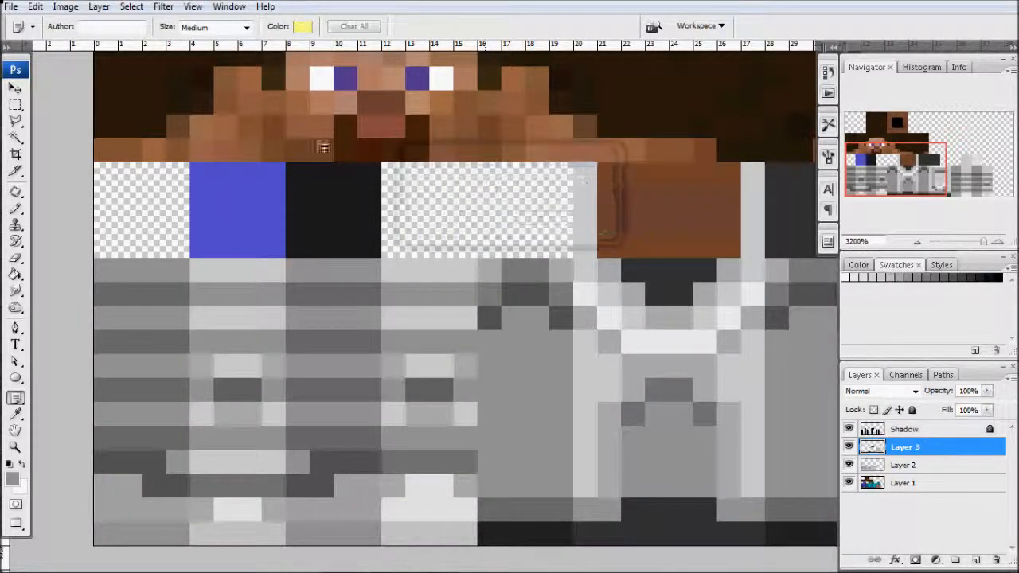
Save the skin document
click(10, 7)
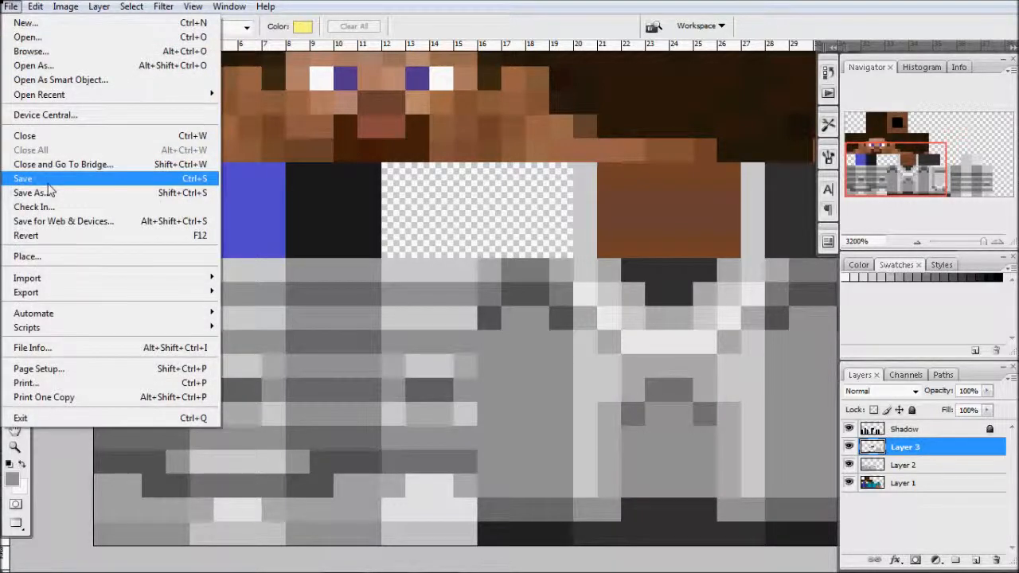
click(36, 175)
click(16, 89)
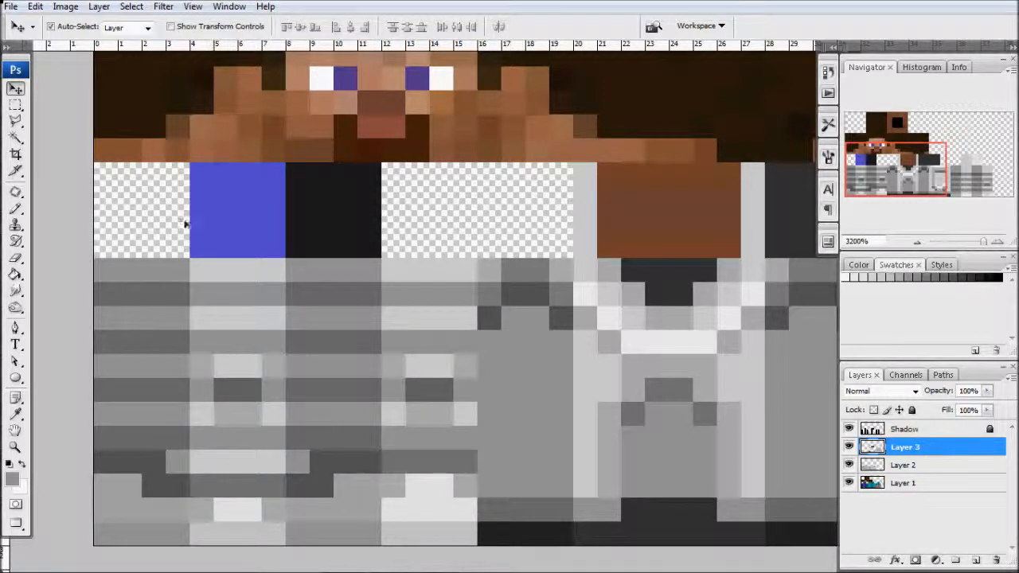
Add a new layer above Layer 3 and pencil over the blue square above the legs with the sampled grey
click(15, 209)
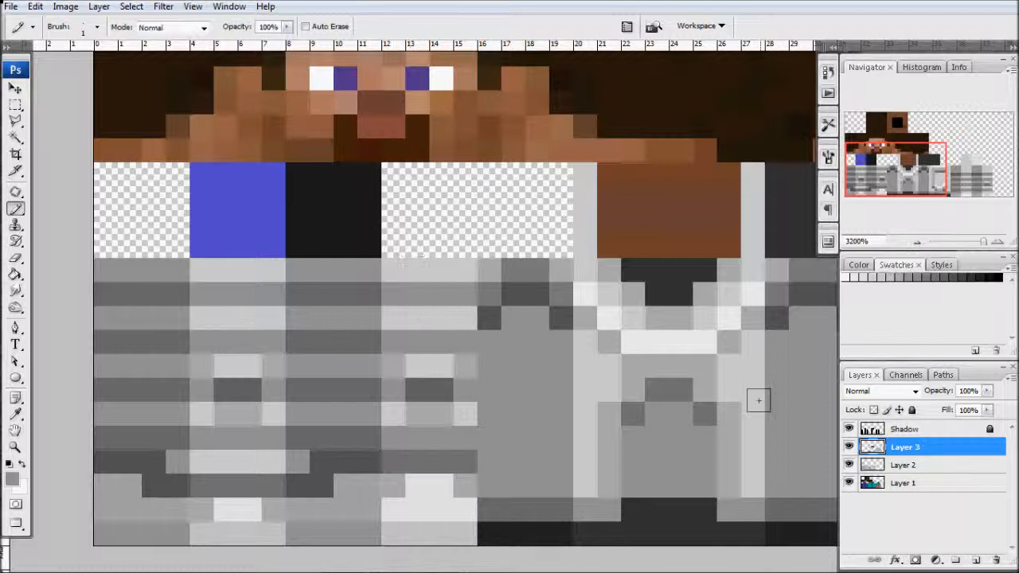
click(974, 562)
mouse_move(246, 209)
mouse_down()
mouse_move(211, 213)
mouse_move(210, 247)
mouse_move(271, 244)
mouse_move(279, 180)
mouse_move(207, 168)
mouse_up()
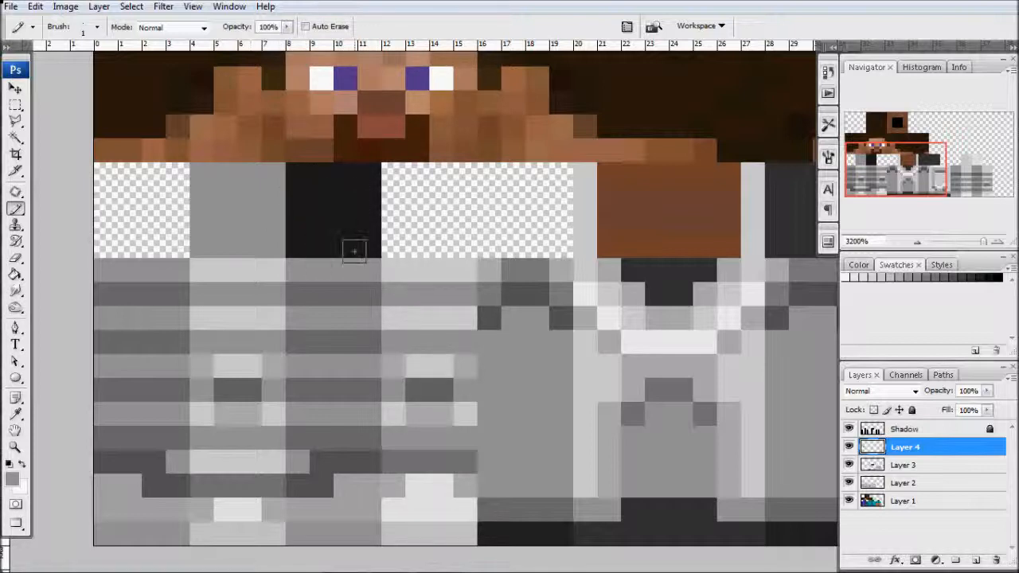
Sample the dark grey from the wide block above the torso and pencil over the near-black square above the legs
key(ctrl+minus)
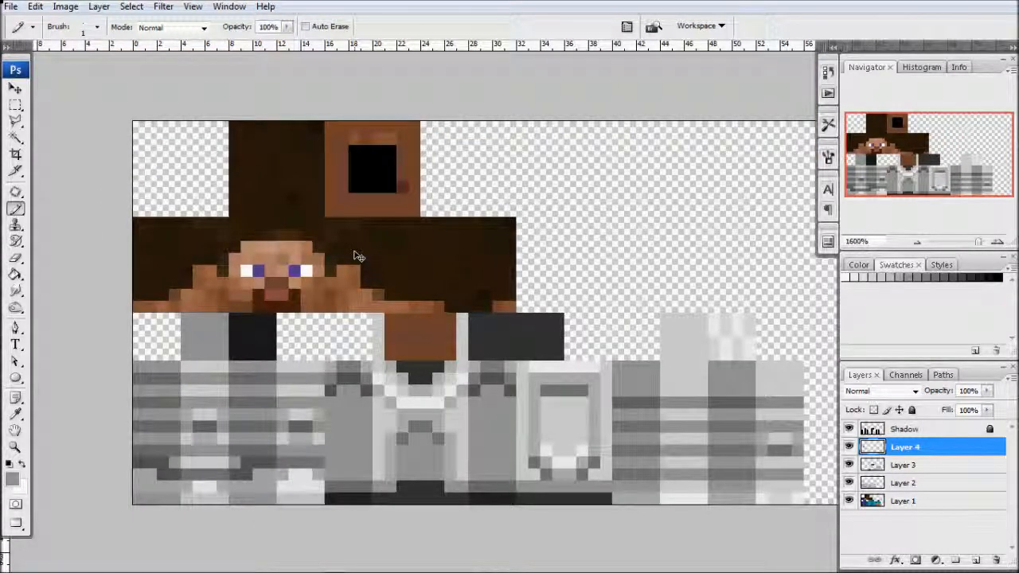
key(ctrl+plus)
drag(417, 278, 564, 199)
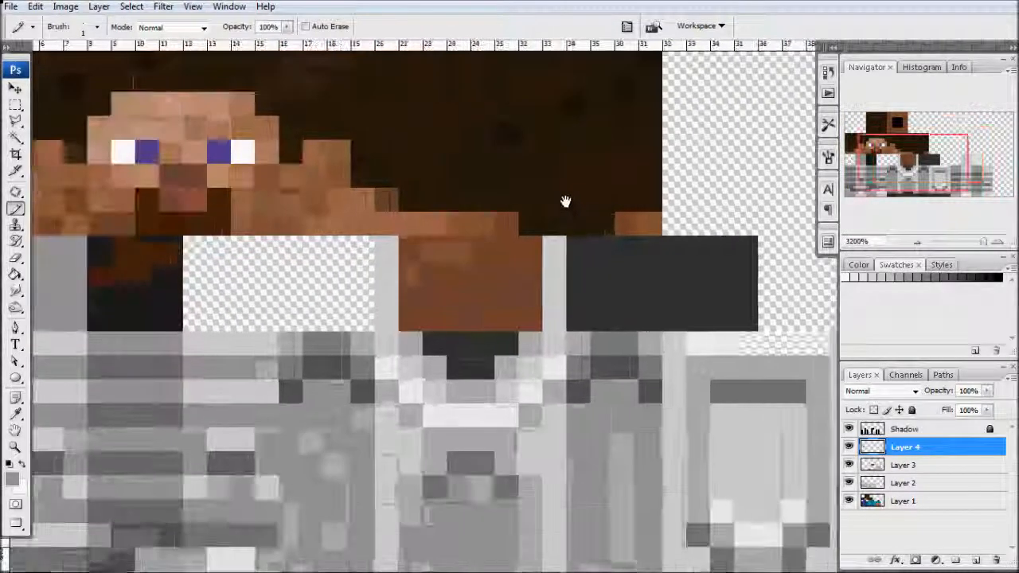
key(i)
click(720, 272)
drag(257, 262, 372, 260)
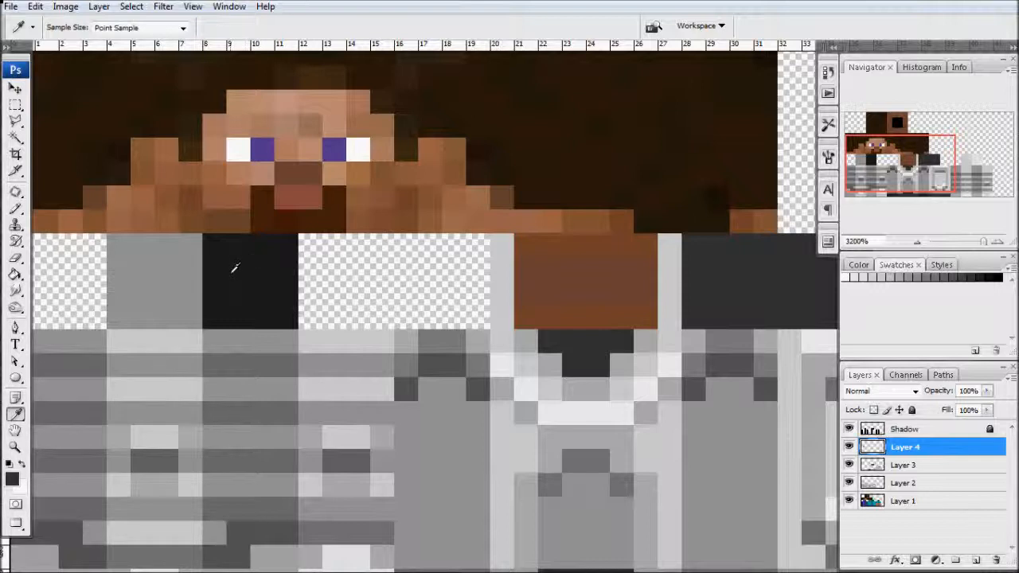
key(b)
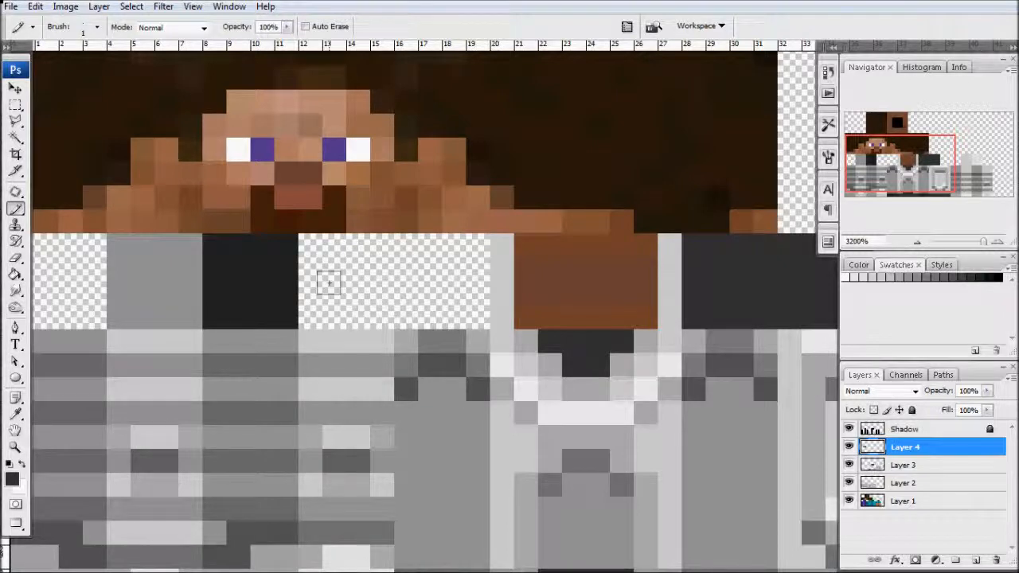
Pencil over the brown neck block above the torso with the same dark grey
key(ctrl+minus)
key(ctrl+plus)
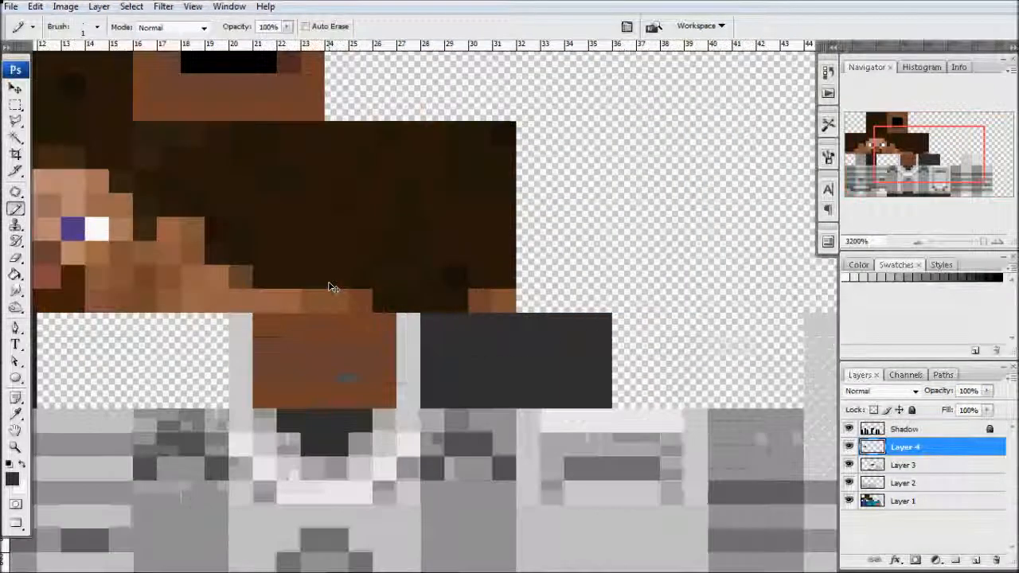
drag(331, 283, 427, 210)
key(i)
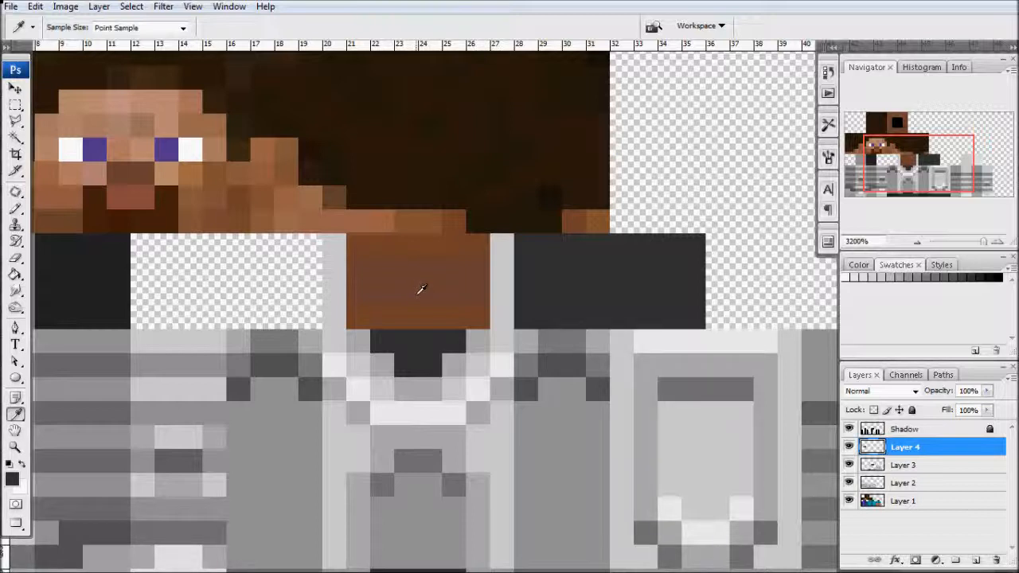
key(b)
mouse_move(421, 289)
mouse_down()
mouse_move(382, 251)
mouse_move(364, 262)
mouse_move(365, 310)
mouse_move(413, 315)
mouse_move(426, 295)
mouse_move(388, 290)
mouse_move(391, 257)
mouse_move(474, 258)
mouse_move(456, 305)
mouse_move(442, 272)
mouse_move(466, 310)
mouse_move(471, 247)
mouse_move(430, 275)
mouse_up()
Add a new empty layer and place it beneath Layer 1 at the bottom of the layer stack
scroll(430, 275, down, 3)
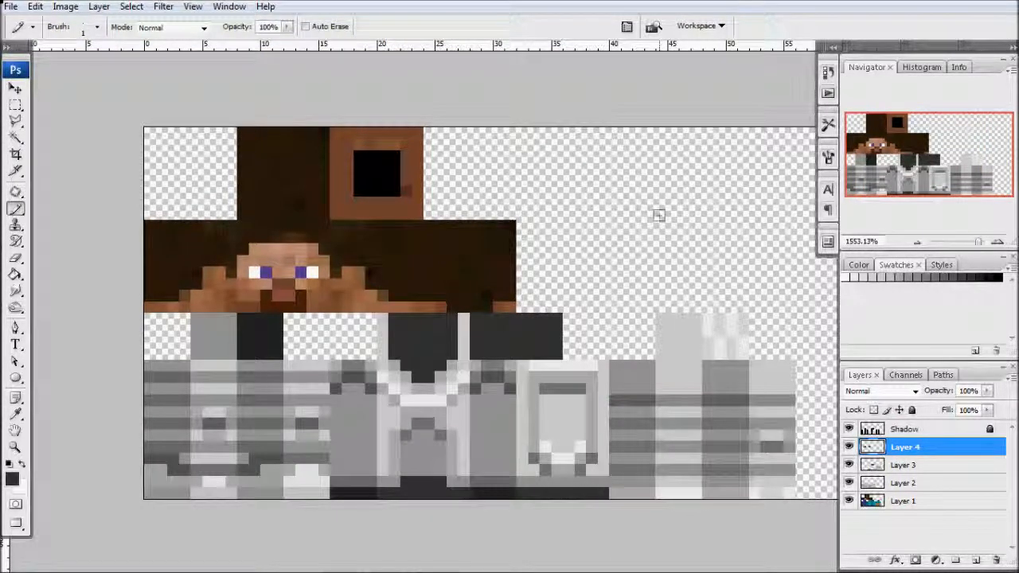
click(916, 501)
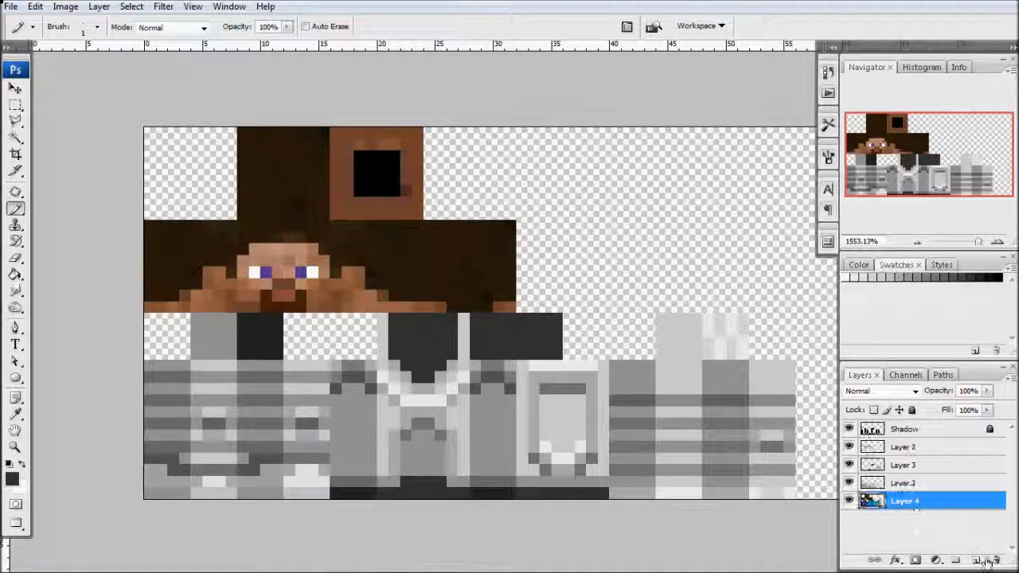
click(976, 560)
drag(906, 501, 908, 529)
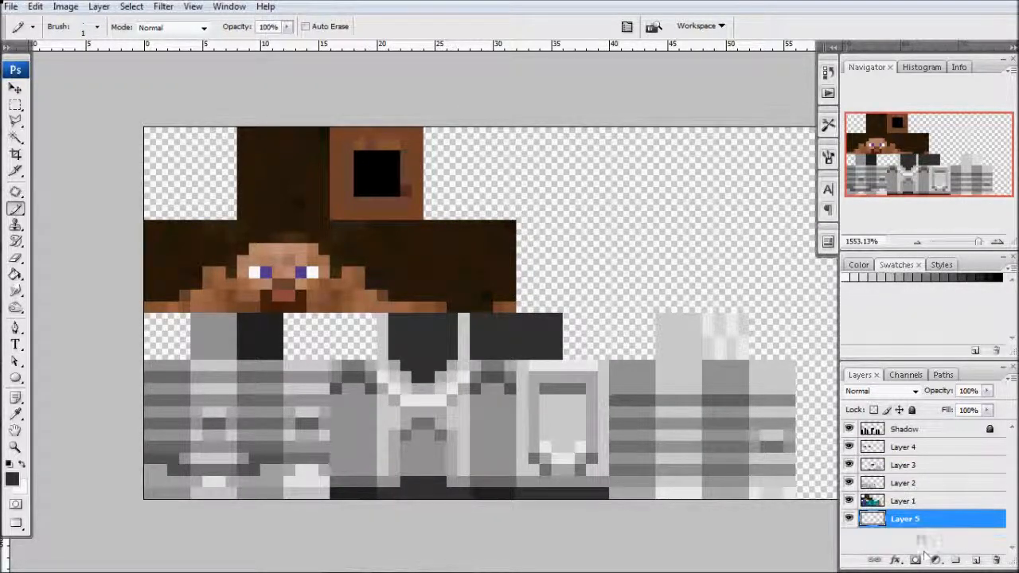
click(899, 560)
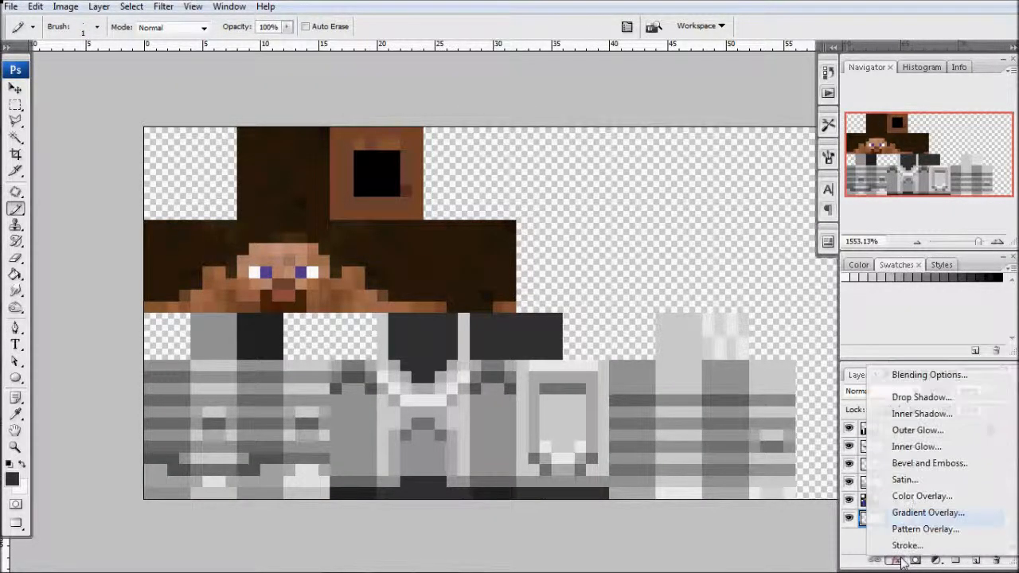
click(908, 496)
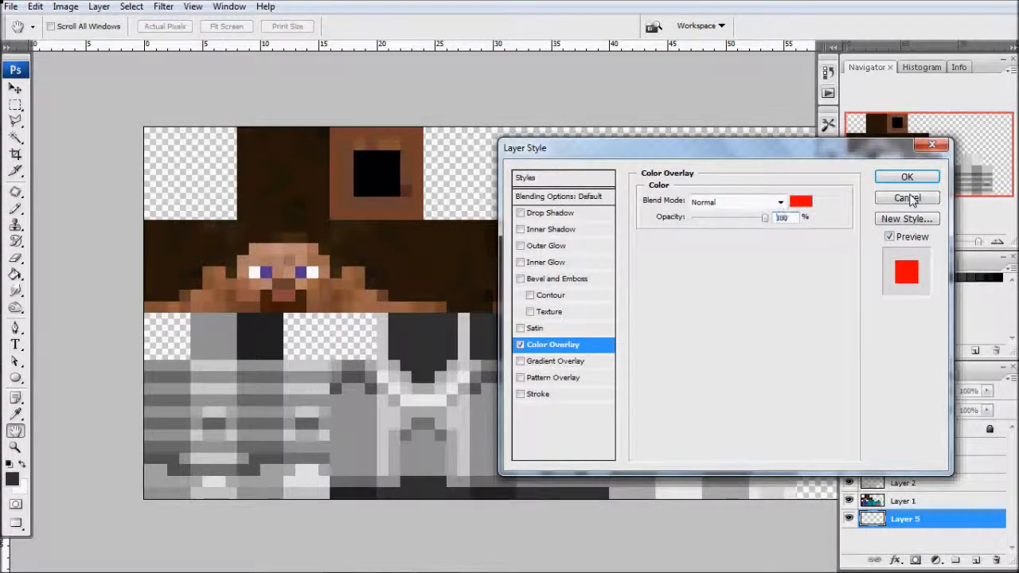
click(911, 198)
Create a Solid Color fill layer beneath Layer 1 using the bright blue #127eda as the background
click(915, 560)
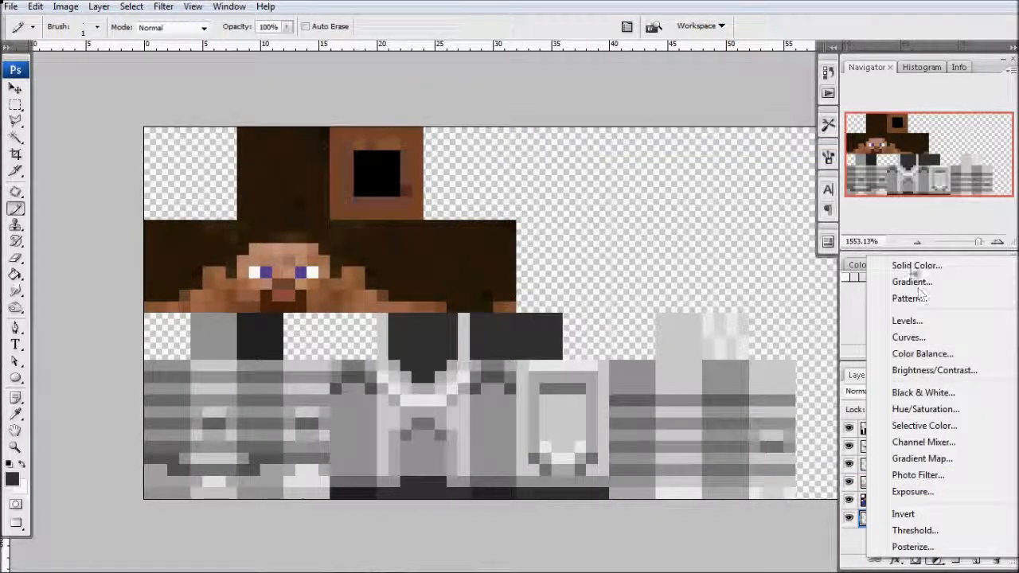
click(917, 222)
click(683, 337)
click(644, 286)
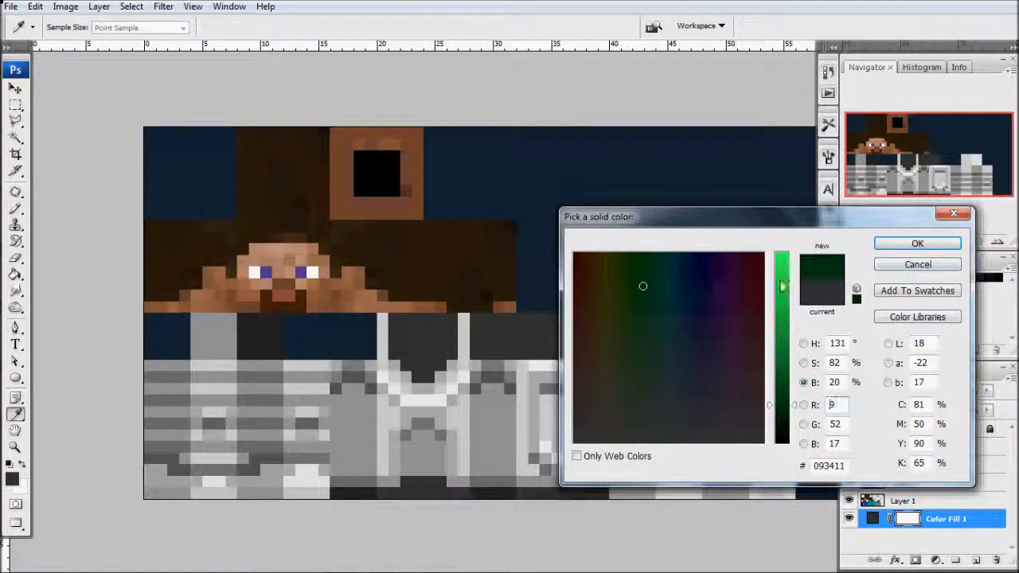
click(783, 281)
mouse_move(643, 286)
mouse_down()
mouse_move(692, 279)
mouse_move(704, 263)
mouse_move(681, 277)
mouse_move(694, 269)
mouse_up()
click(683, 268)
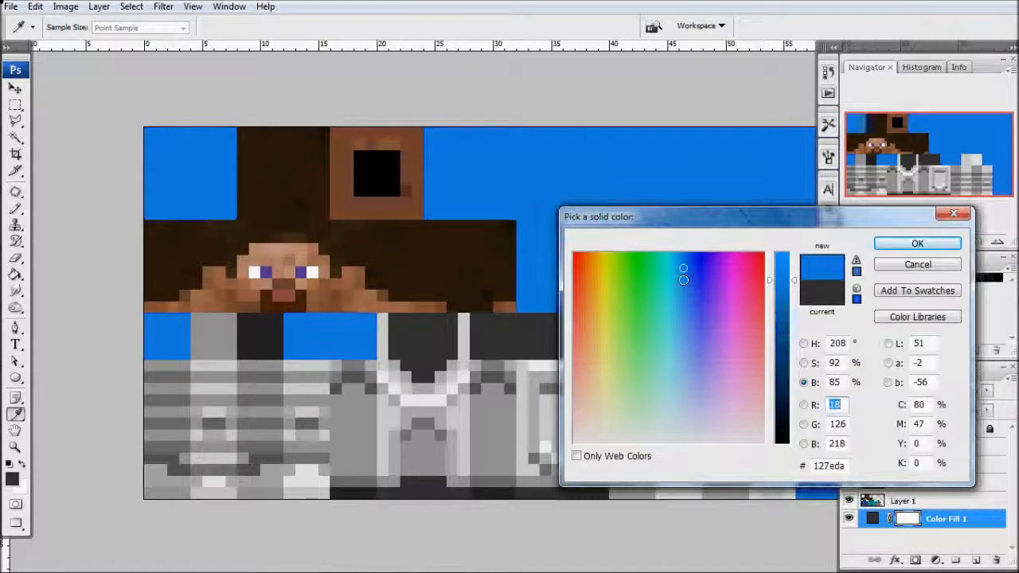
click(915, 243)
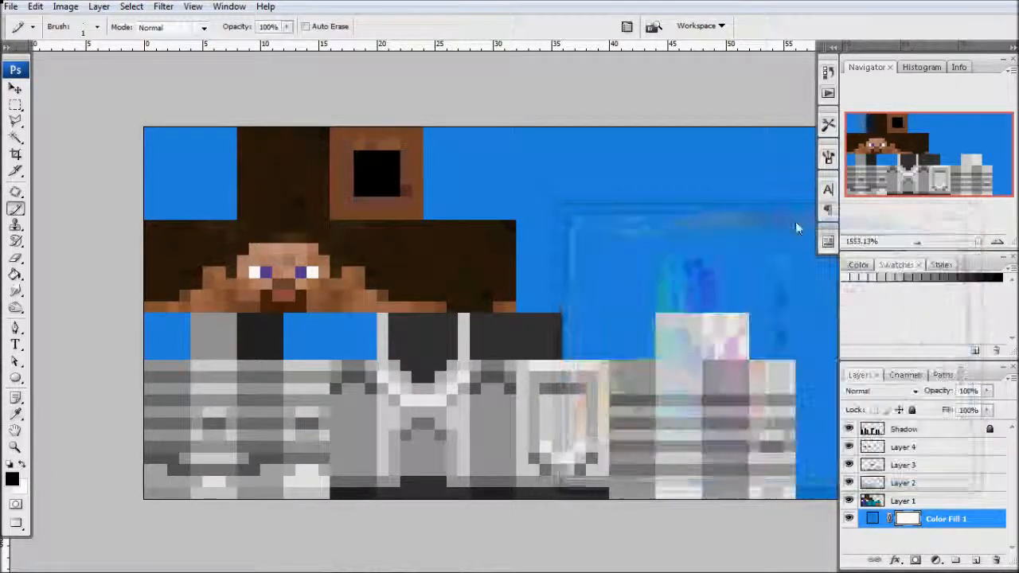
Unlock the Shadow layer, set its Fill to 27%, and lock it again
drag(640, 168, 561, 161)
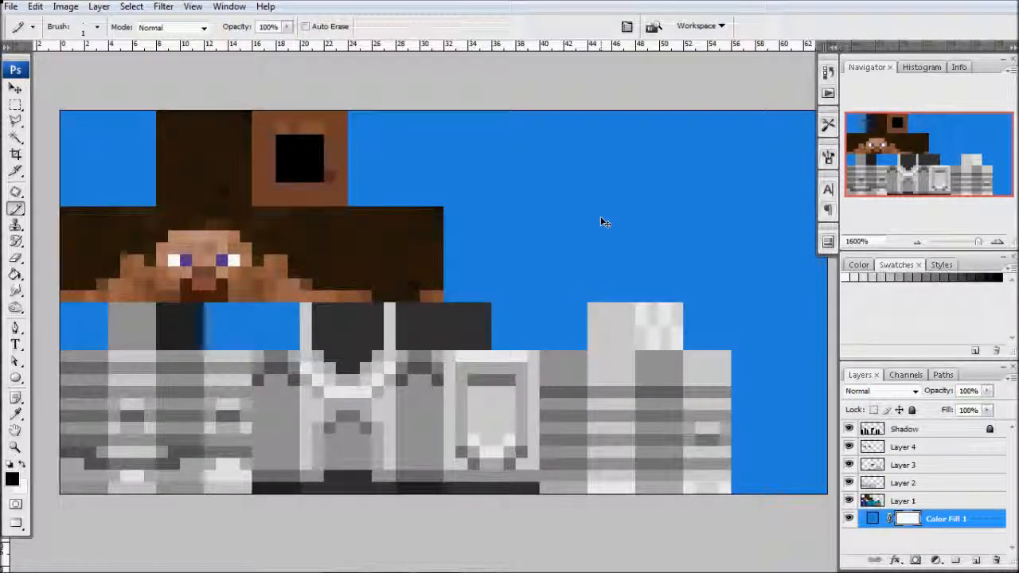
key(ctrl+plus)
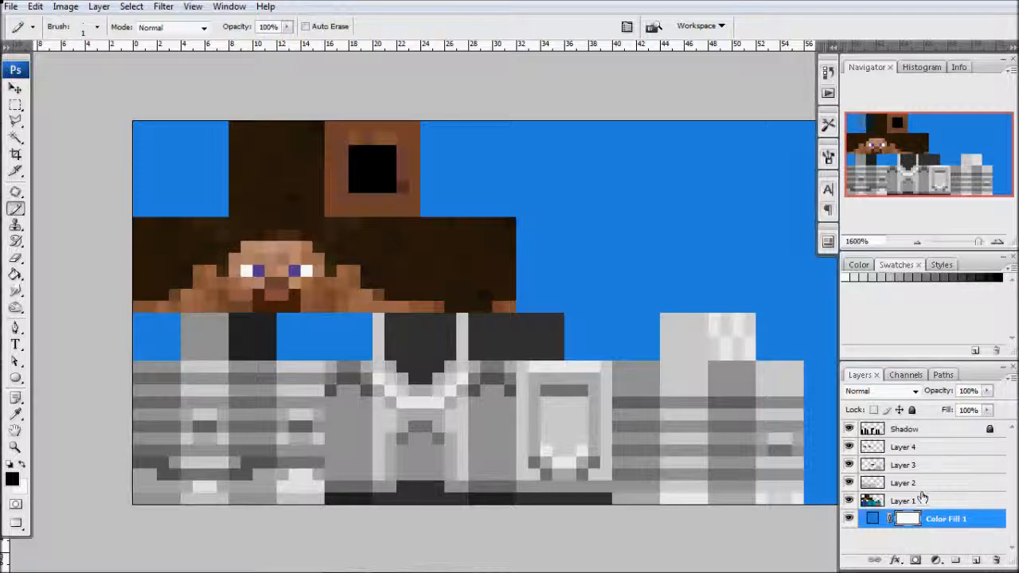
click(927, 430)
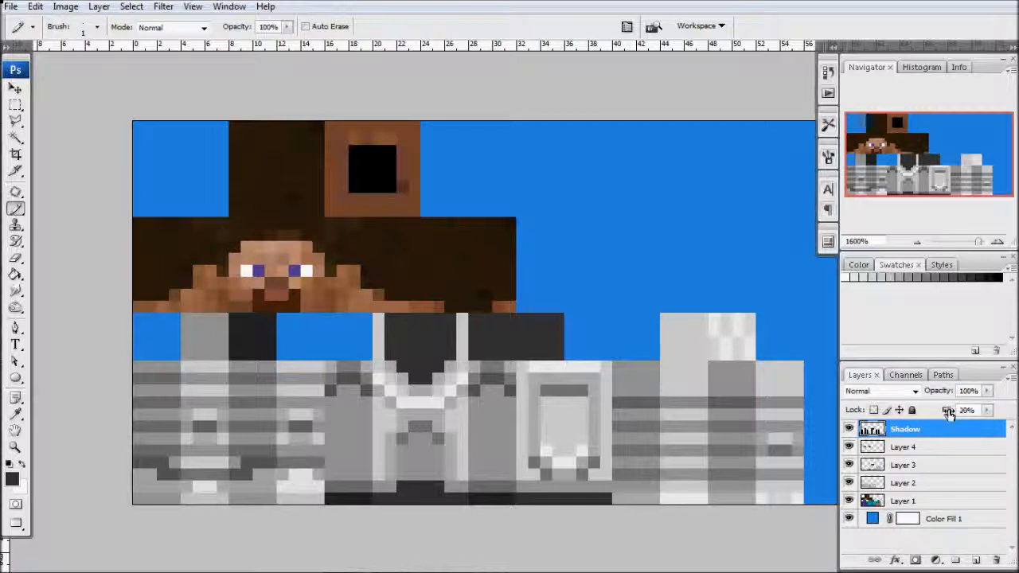
drag(949, 414, 947, 413)
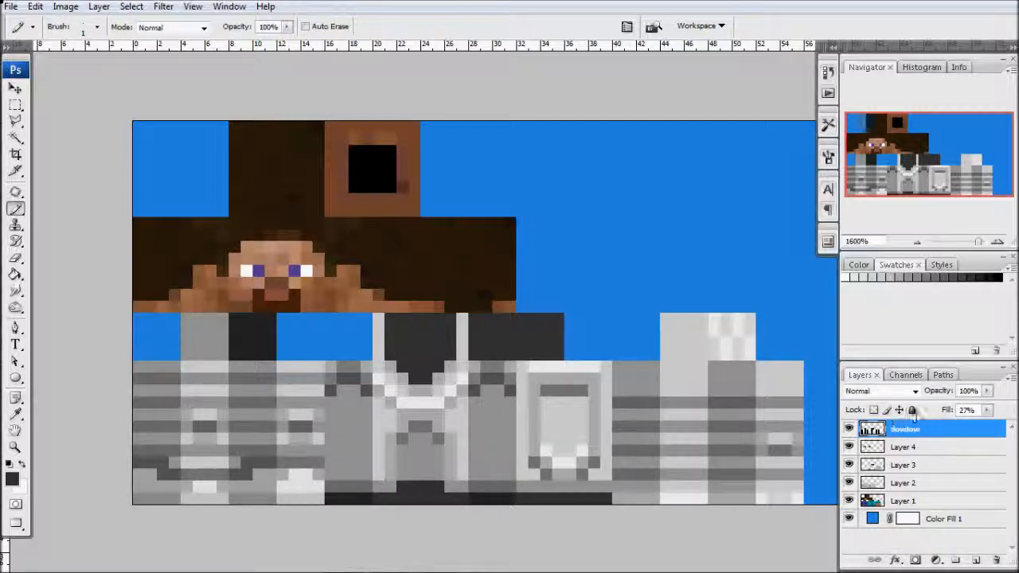
Add an empty layer directly above Layer 4 and marquee-select the eight striped rows across the full width of the arm section
drag(628, 248, 464, 143)
key(ctrl+plus)
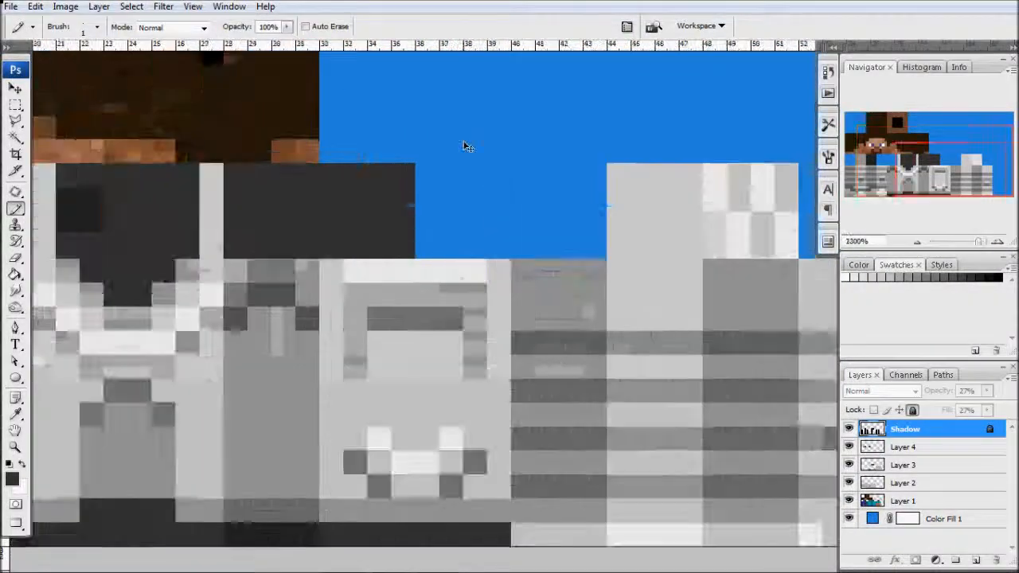
drag(549, 312, 330, 193)
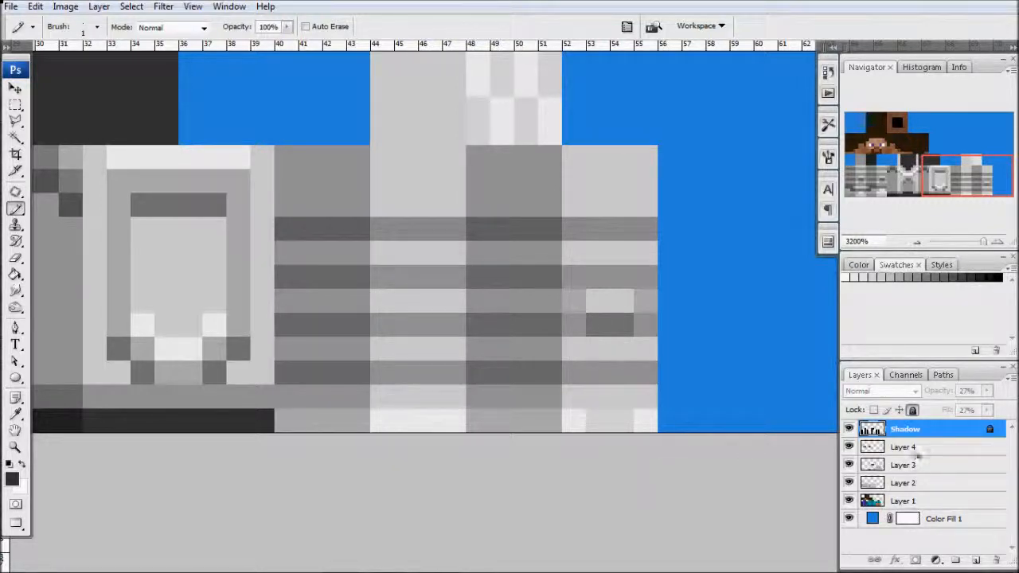
click(908, 448)
click(976, 560)
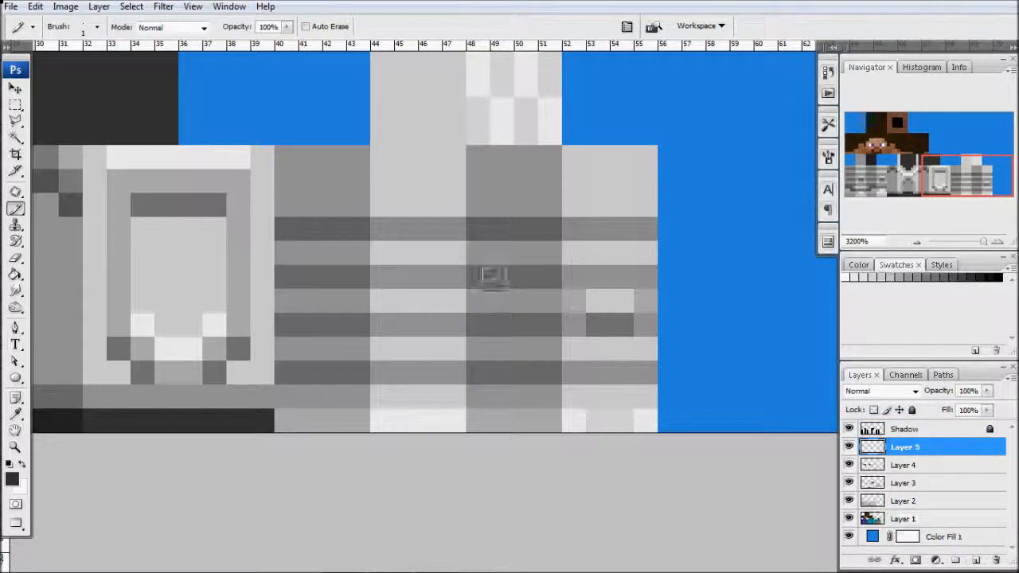
click(15, 104)
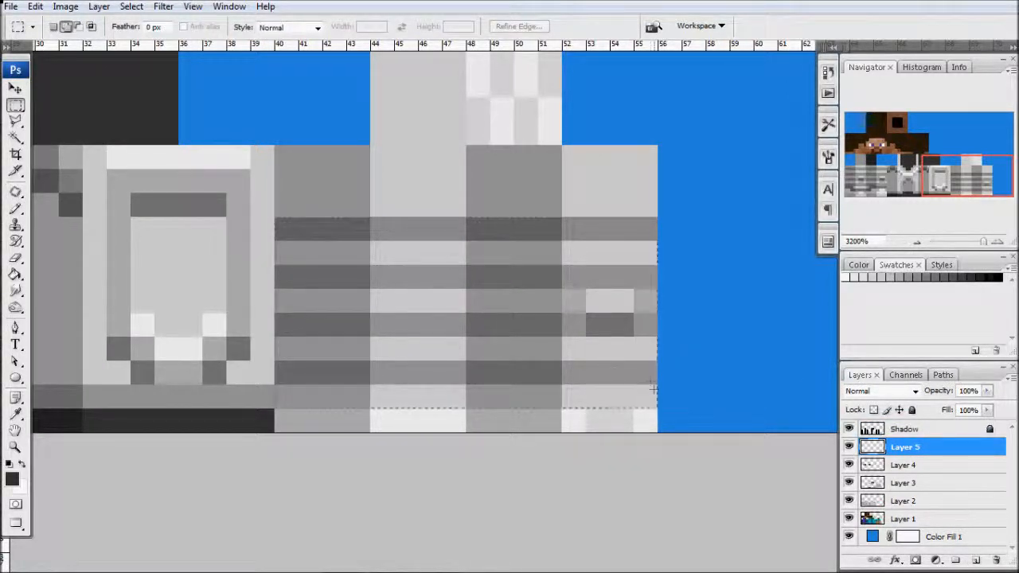
drag(651, 389, 655, 392)
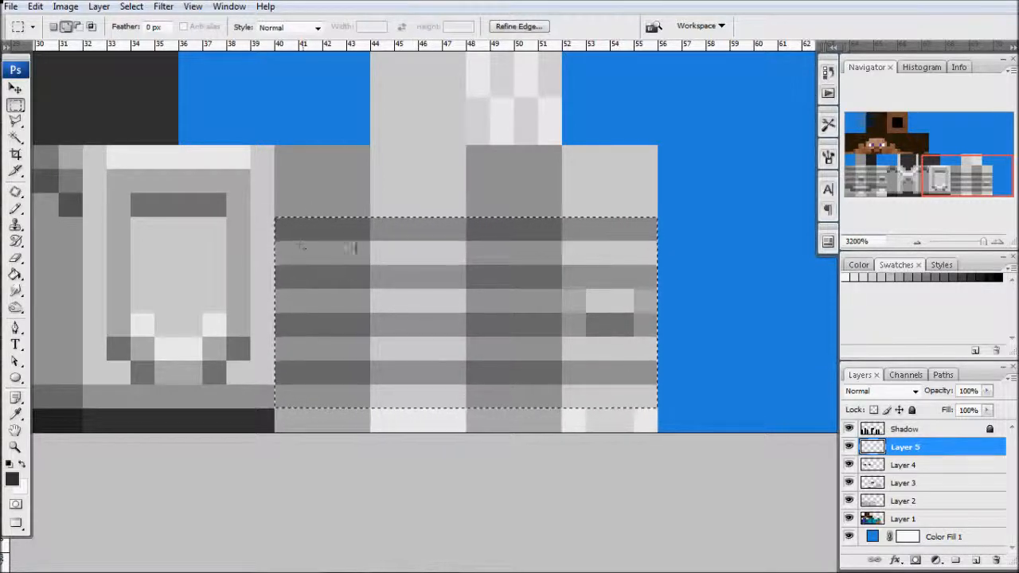
Switch to the Gradient tool and choose the Foreground to Transparent preset as its gradient
click(17, 277)
click(71, 276)
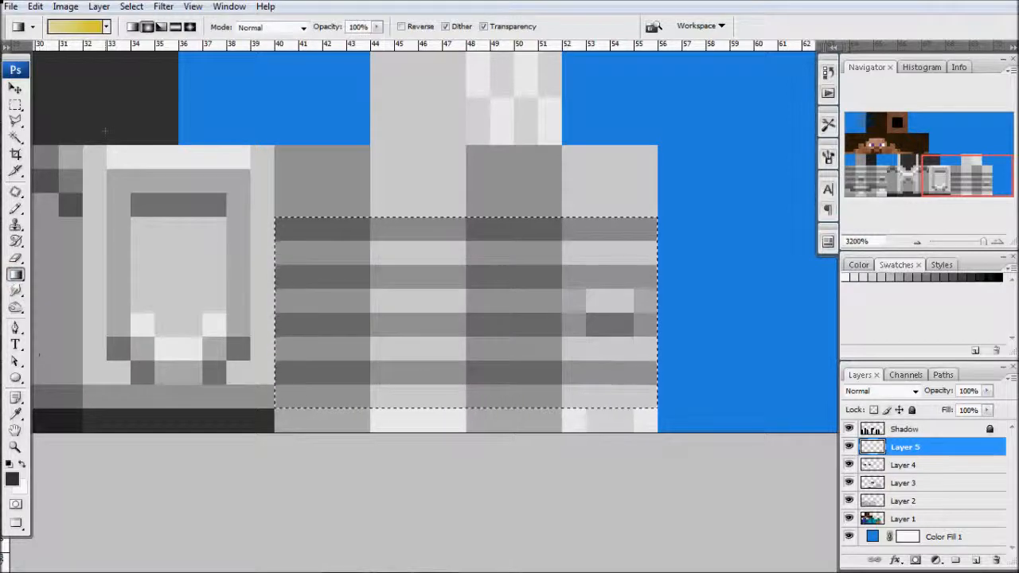
click(88, 26)
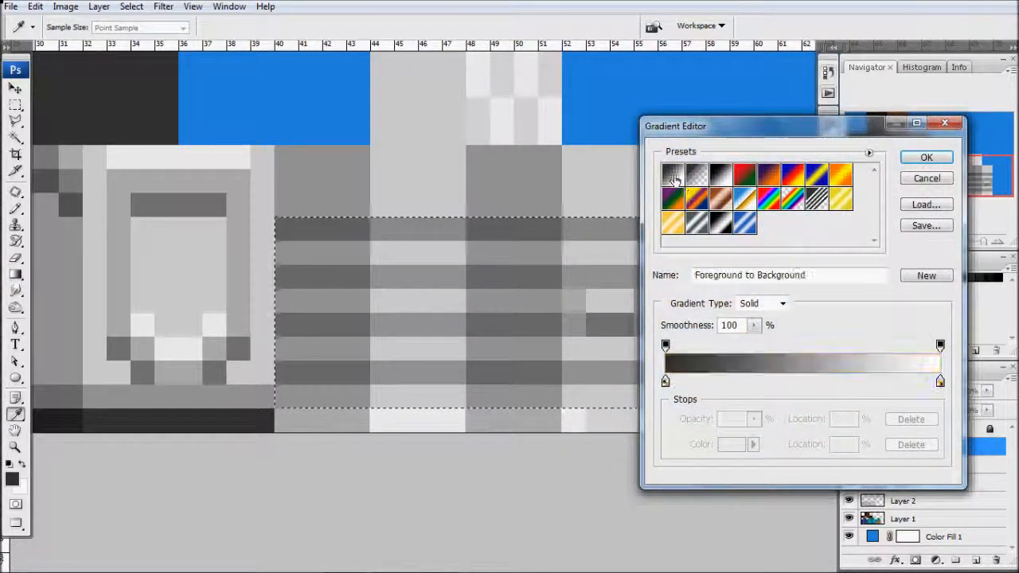
click(720, 175)
click(673, 175)
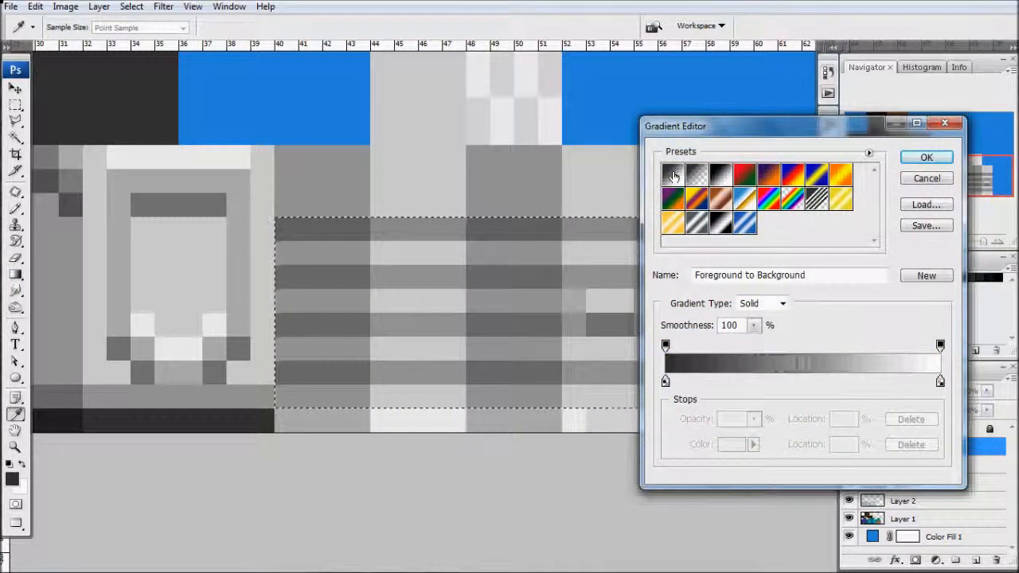
click(697, 175)
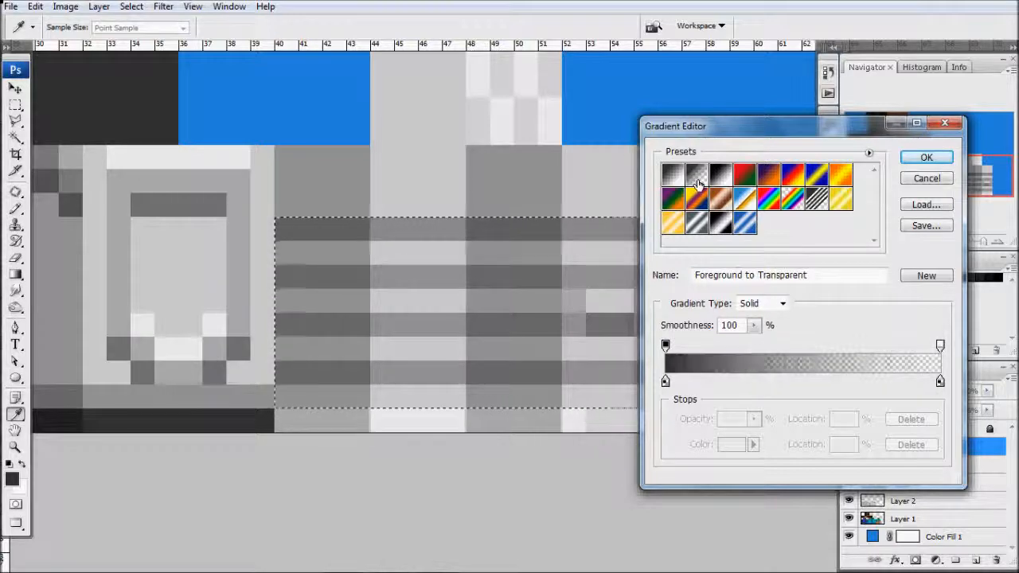
click(925, 161)
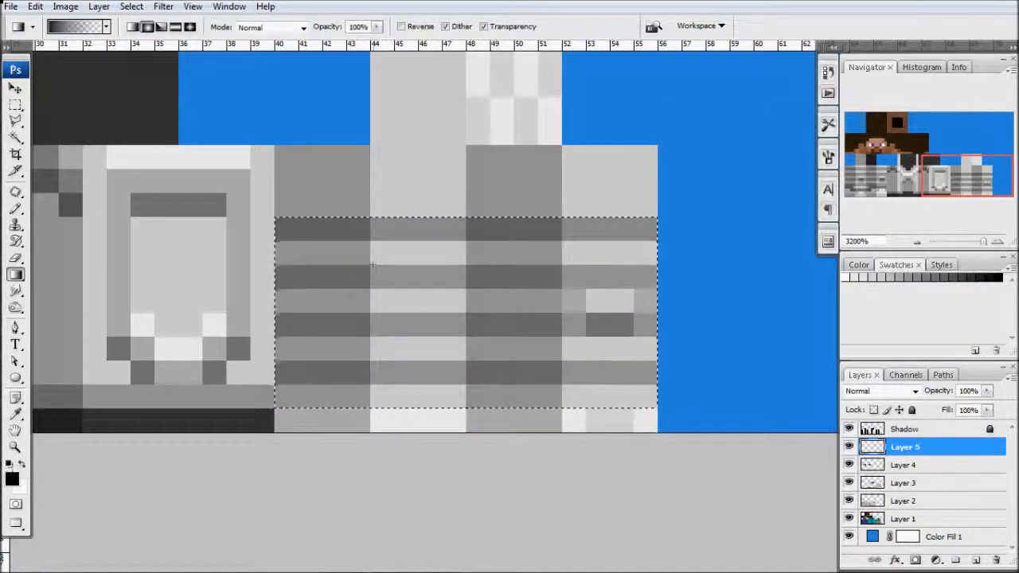
Undo a trial radial gradient on the selected arm rows and draw a linear black-to-transparent gradient fading downward instead
drag(383, 404, 383, 405)
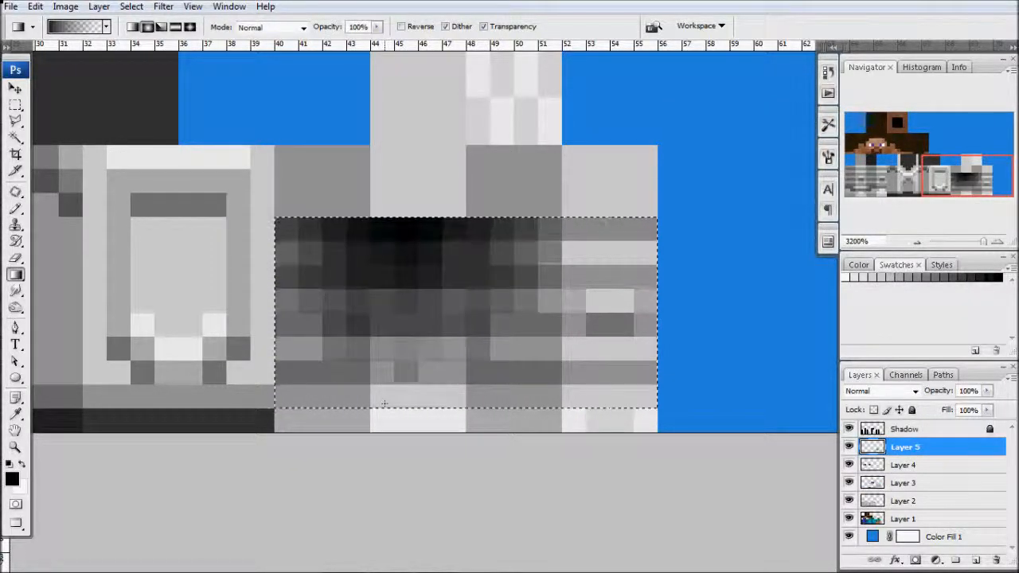
key(ctrl+z)
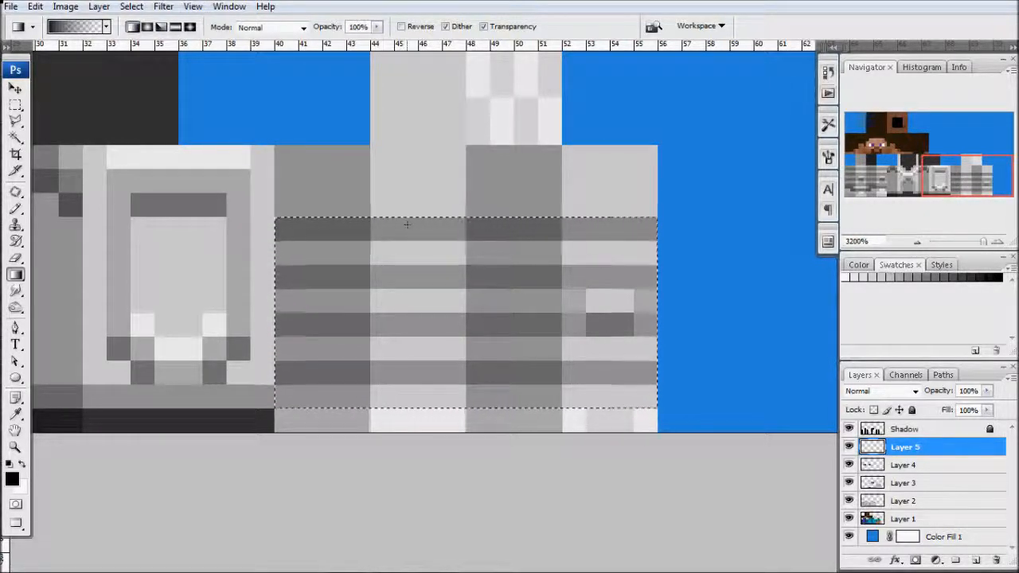
drag(403, 373, 410, 396)
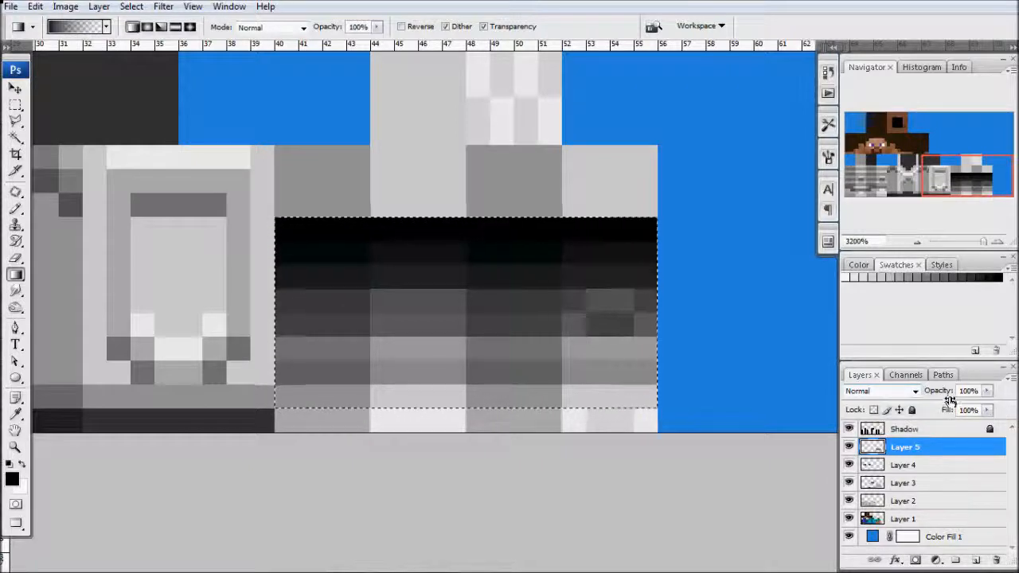
Set the opacity of the arm gradient layer to 32% and clear the selection
drag(945, 395, 898, 398)
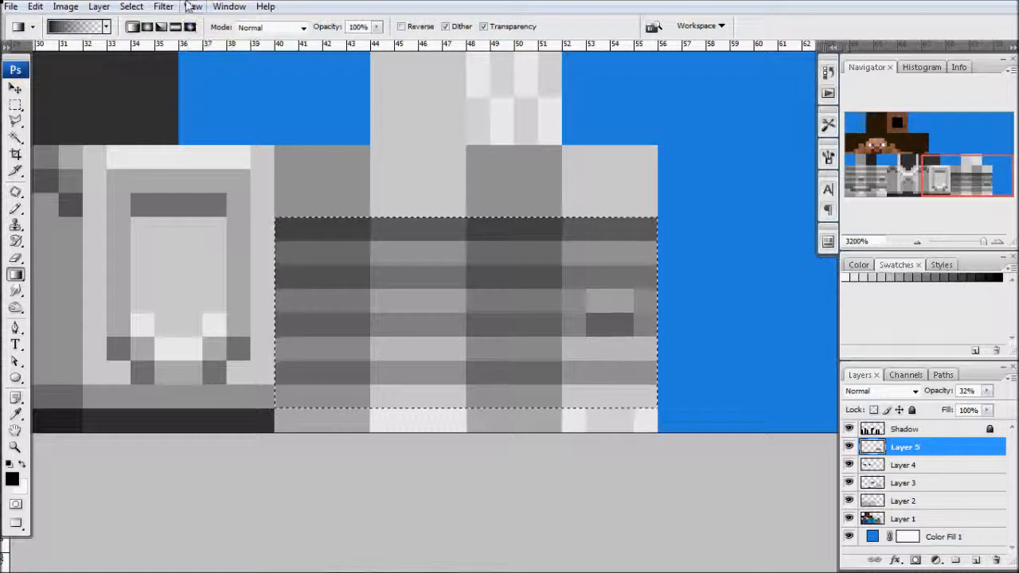
click(131, 7)
click(140, 38)
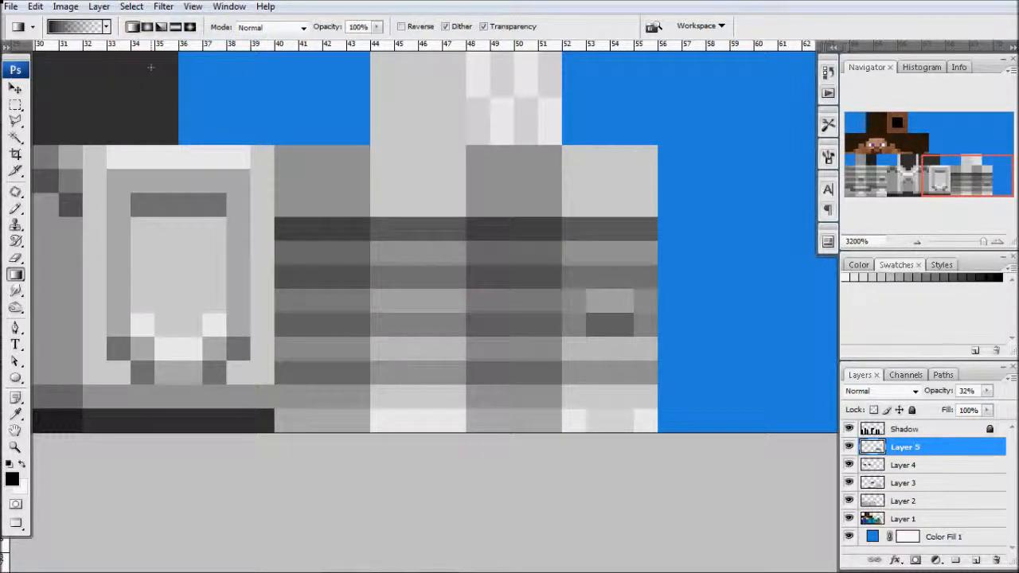
Fill Layer 5 with the white background colour, and discard the whole layer
key(ctrl+minus)
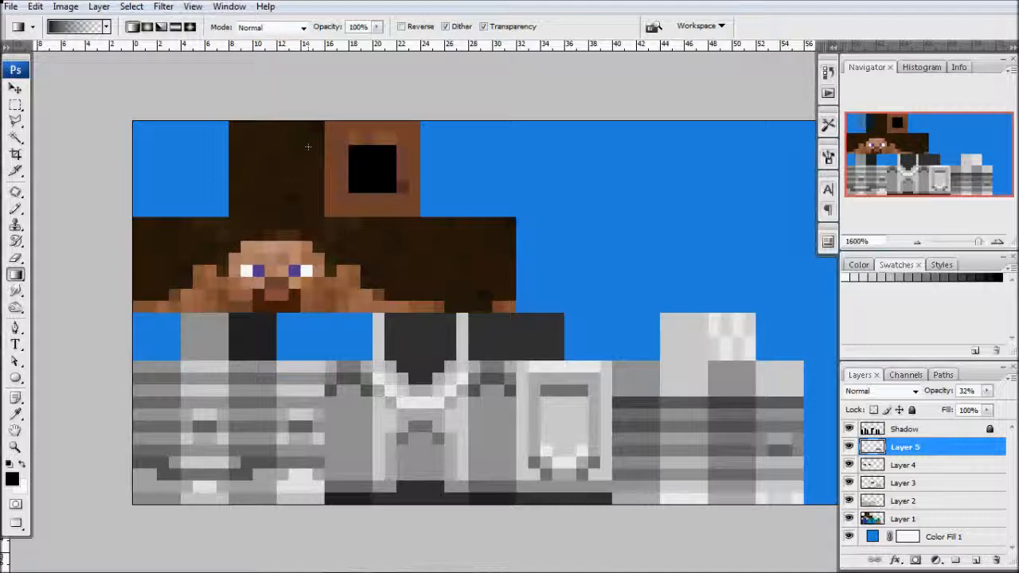
key(ctrl+BackSpace)
key(ctrl+plus)
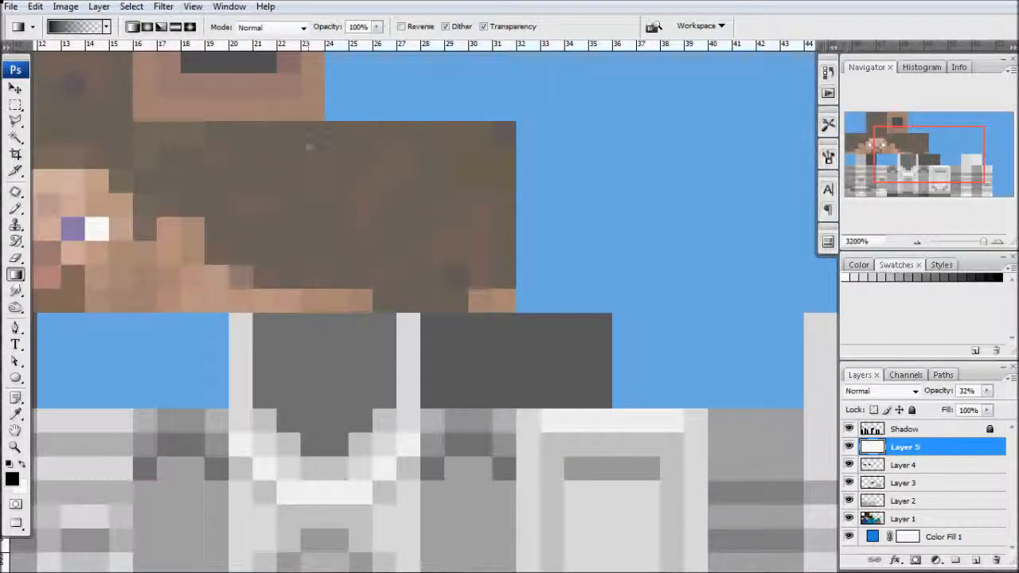
drag(516, 221, 189, 151)
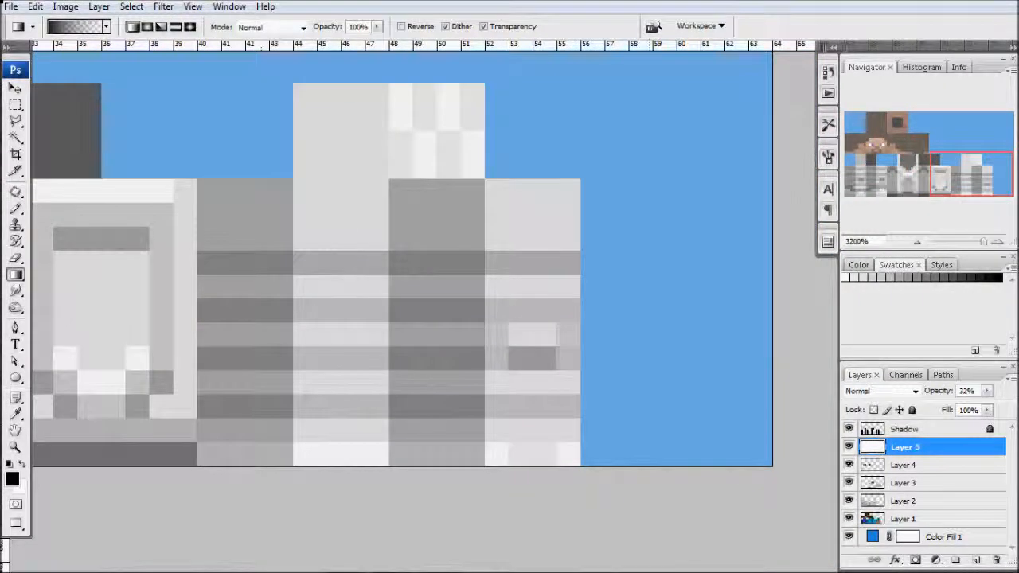
click(849, 447)
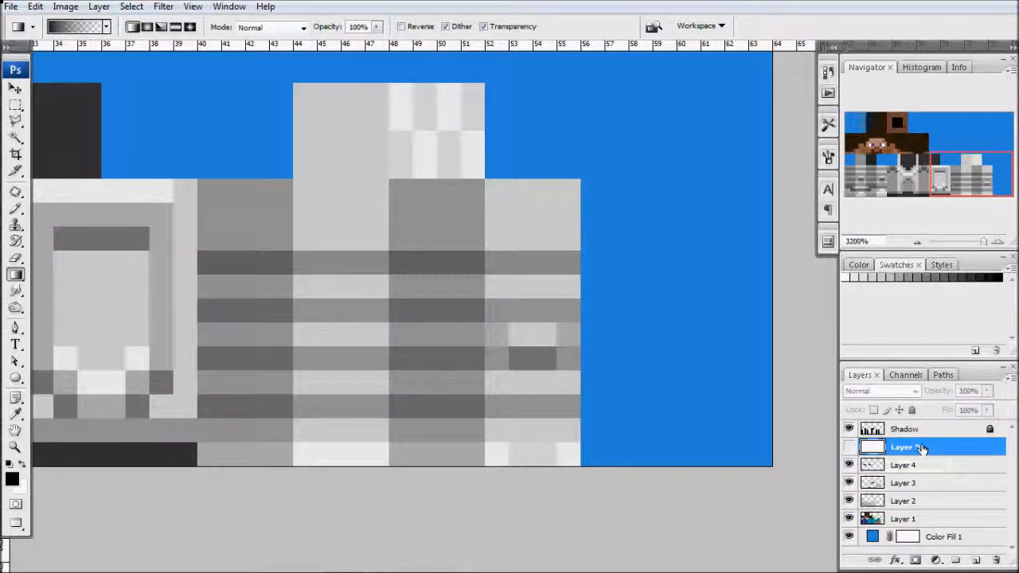
drag(874, 449, 996, 560)
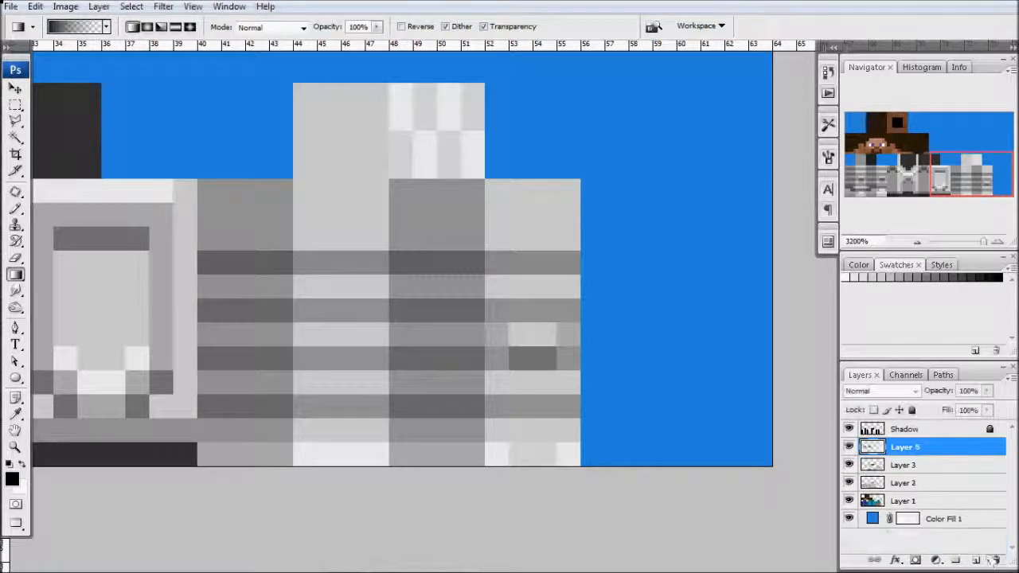
Add a fresh empty layer above Layer 4, and undo a diagonal black gradient tried on it without a selection
click(975, 560)
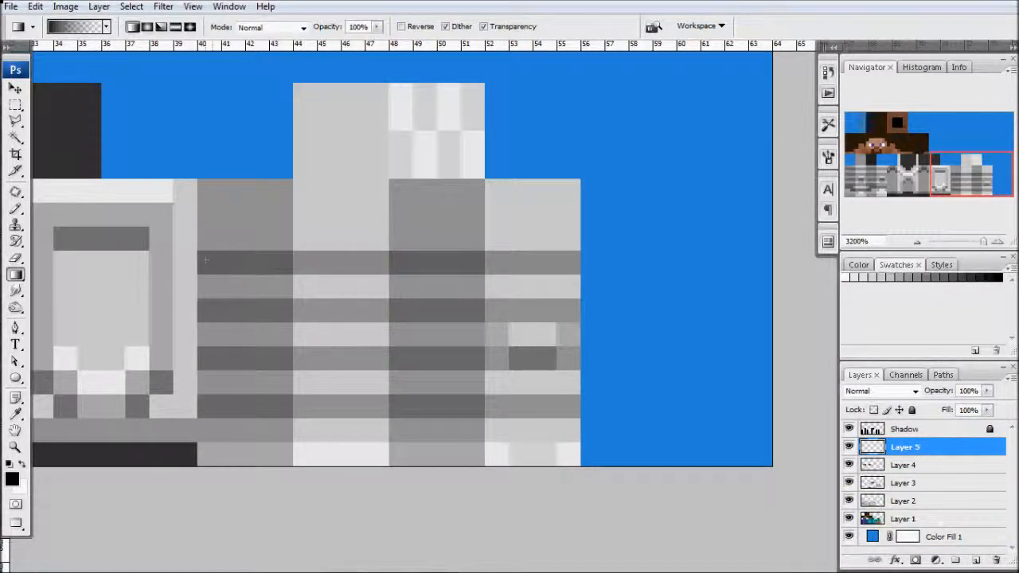
drag(203, 261, 485, 397)
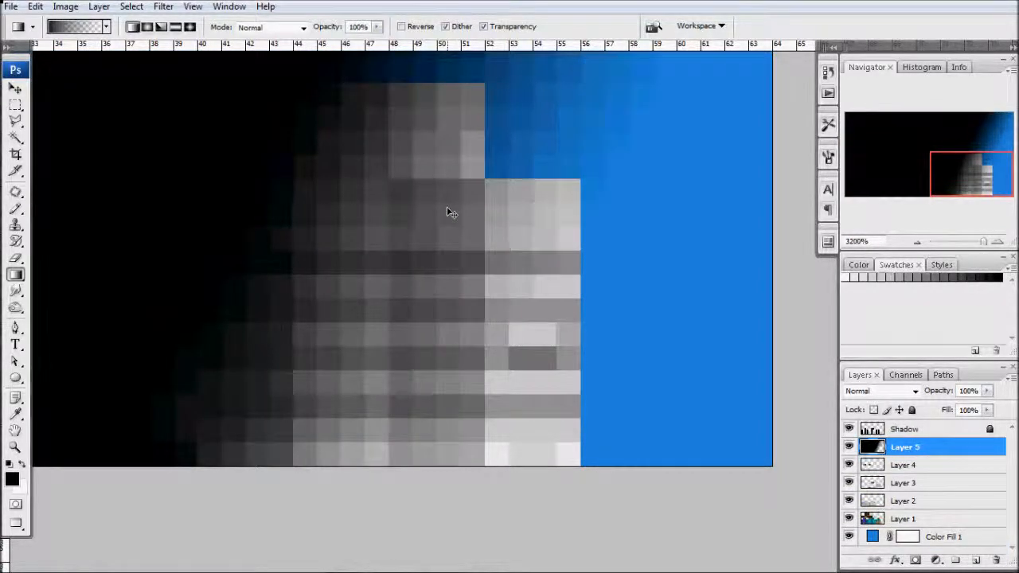
key(ctrl+z)
Marquee-select the arm section's upper six striped rows and fill them with a linear black-to-transparent gradient fading downward
click(16, 105)
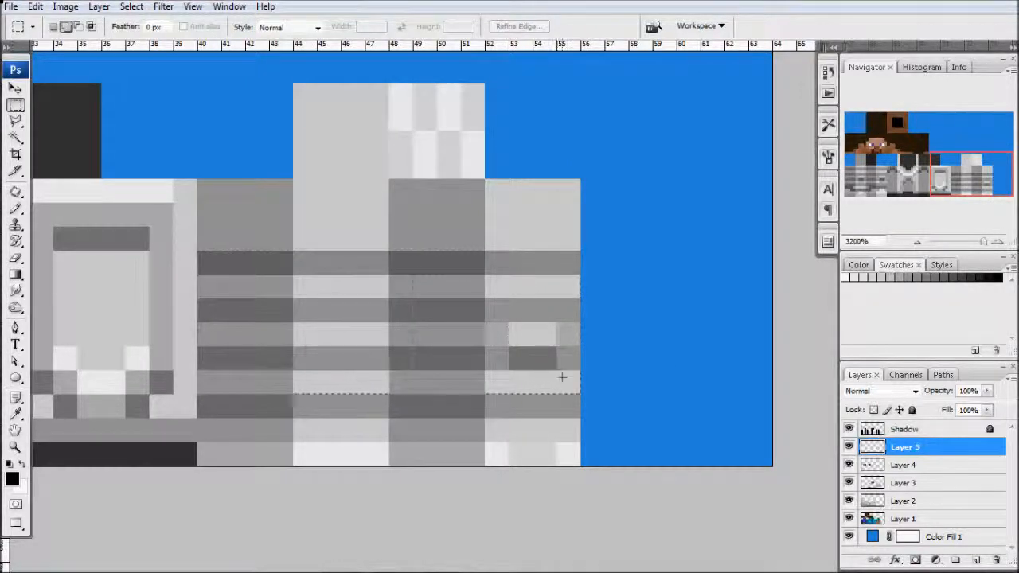
click(15, 274)
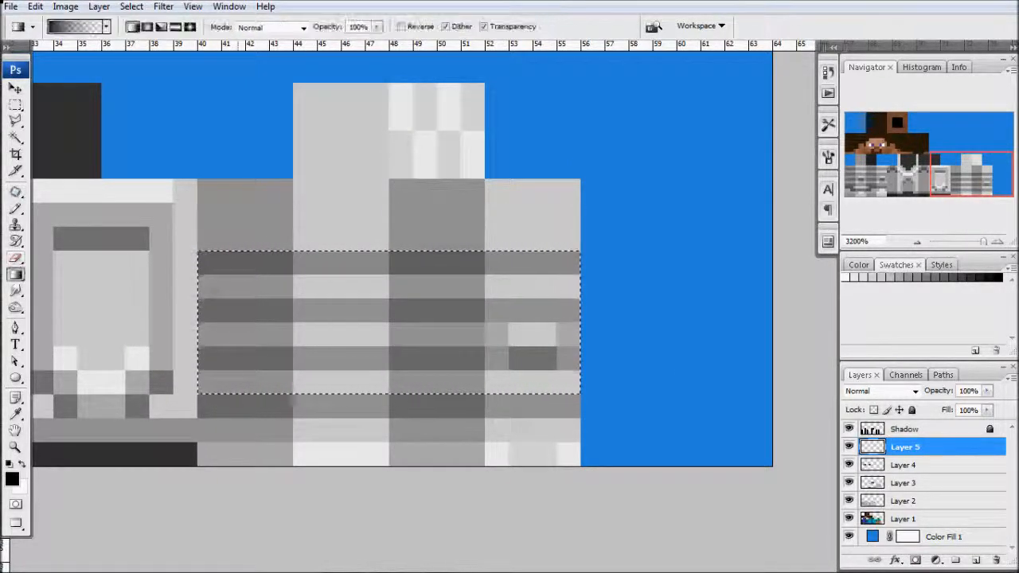
drag(371, 263, 371, 355)
drag(371, 392, 371, 394)
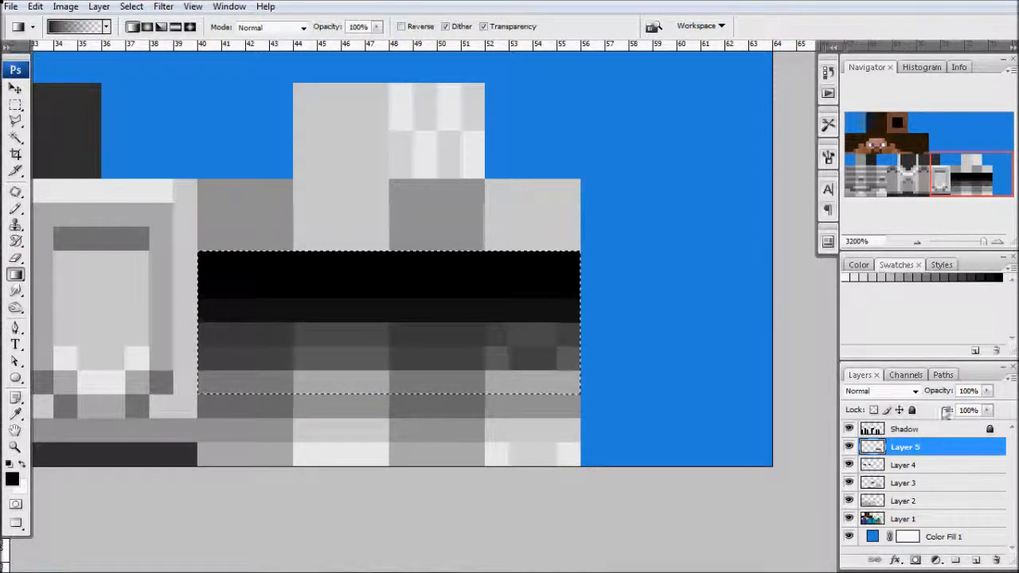
Set the Fill of the arm gradient layer to 45% and clear the selection
drag(947, 411, 907, 411)
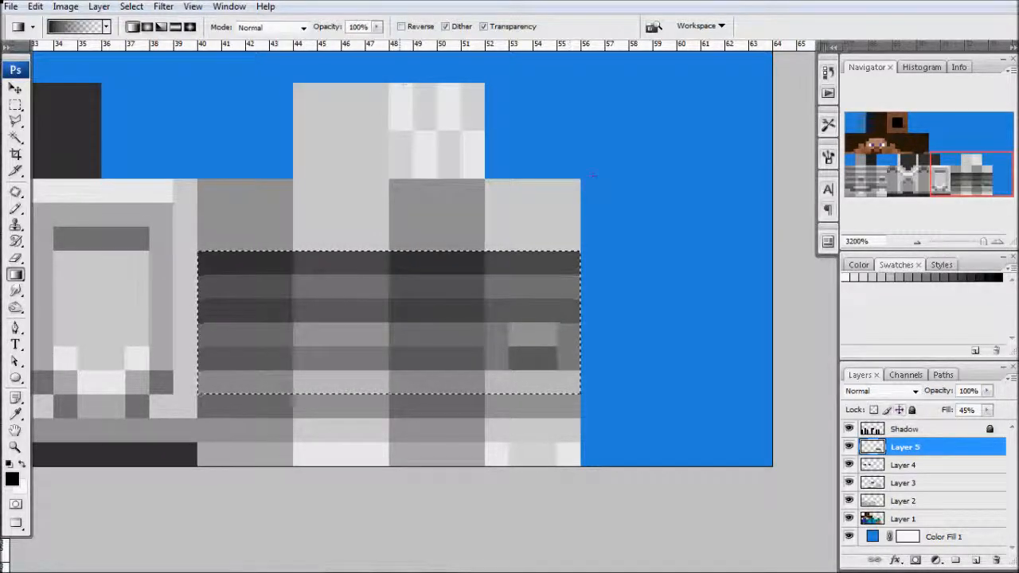
click(131, 6)
click(134, 23)
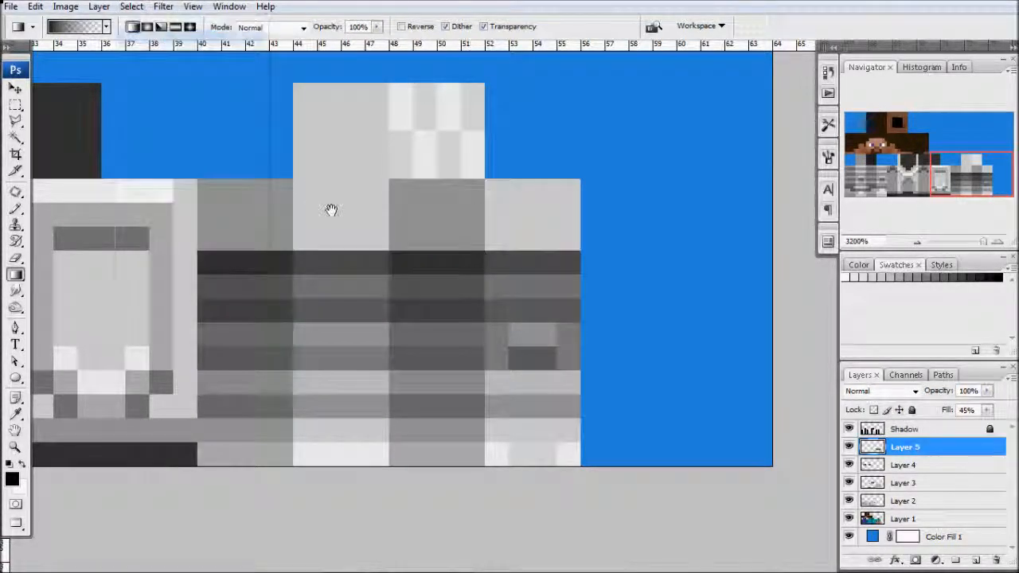
Marquee-select the top four rows across the full width of the leg section and add a new empty layer above Layer 5
drag(330, 212, 773, 237)
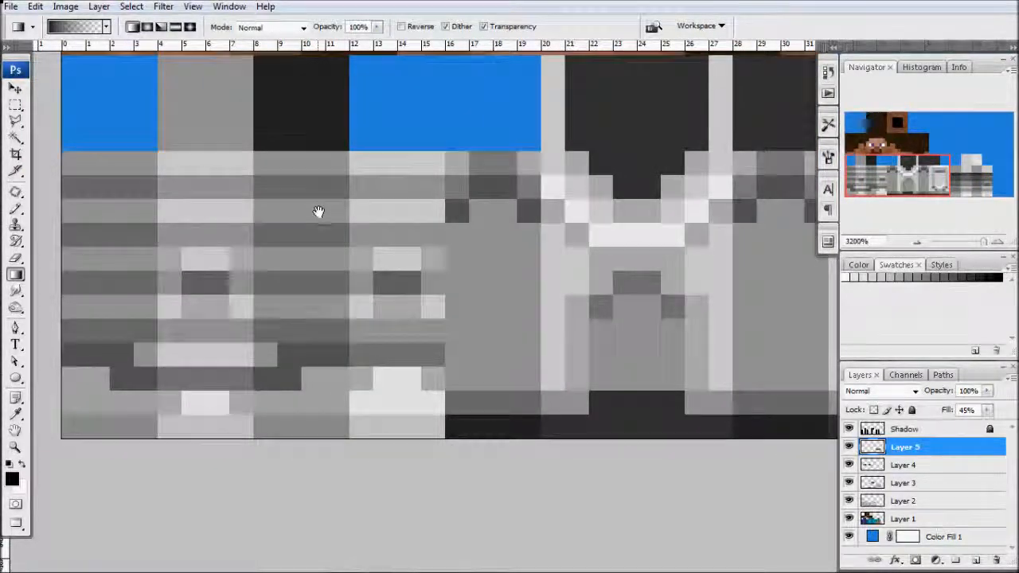
drag(318, 211, 340, 253)
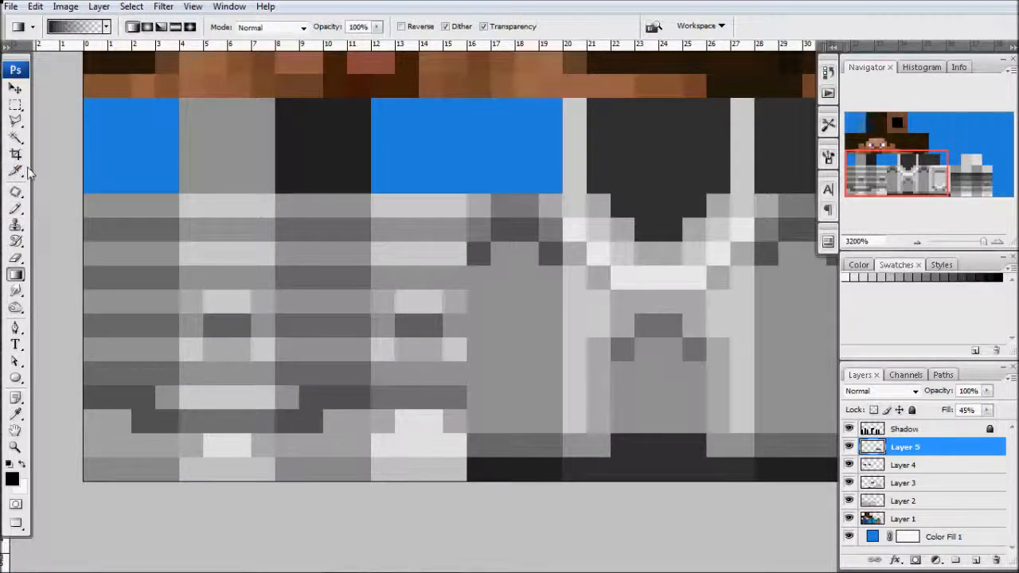
click(15, 104)
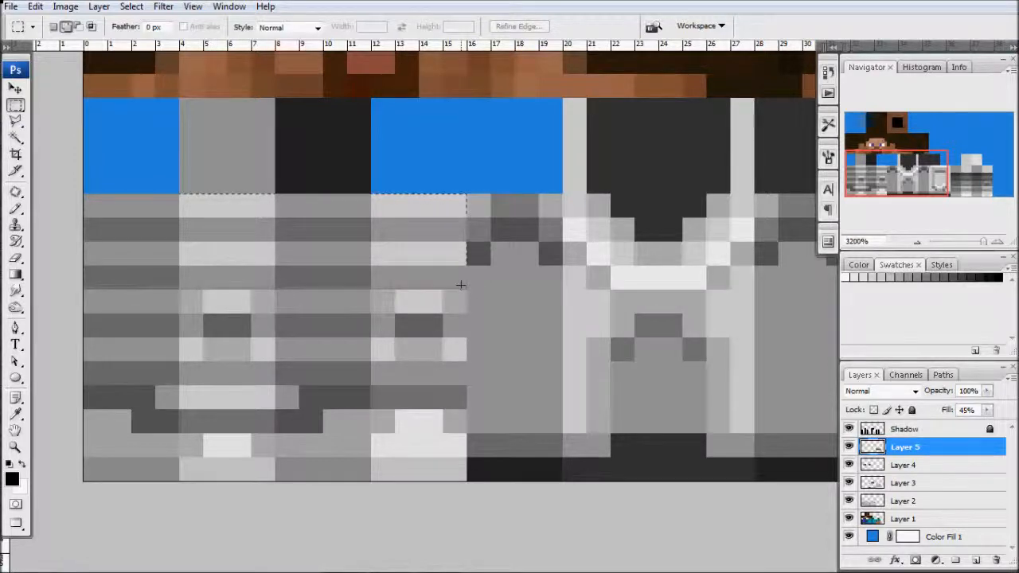
drag(460, 284, 465, 288)
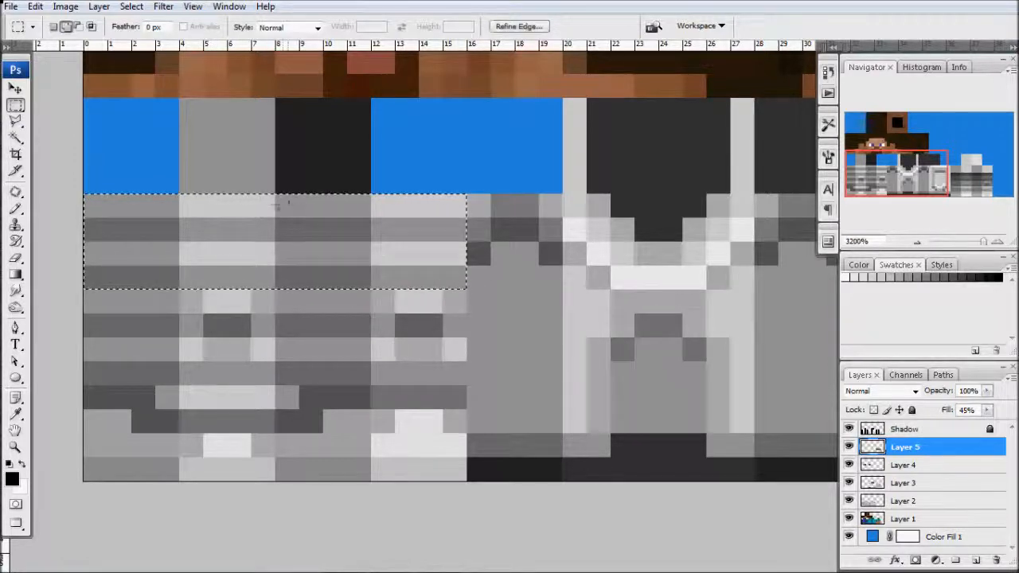
click(978, 562)
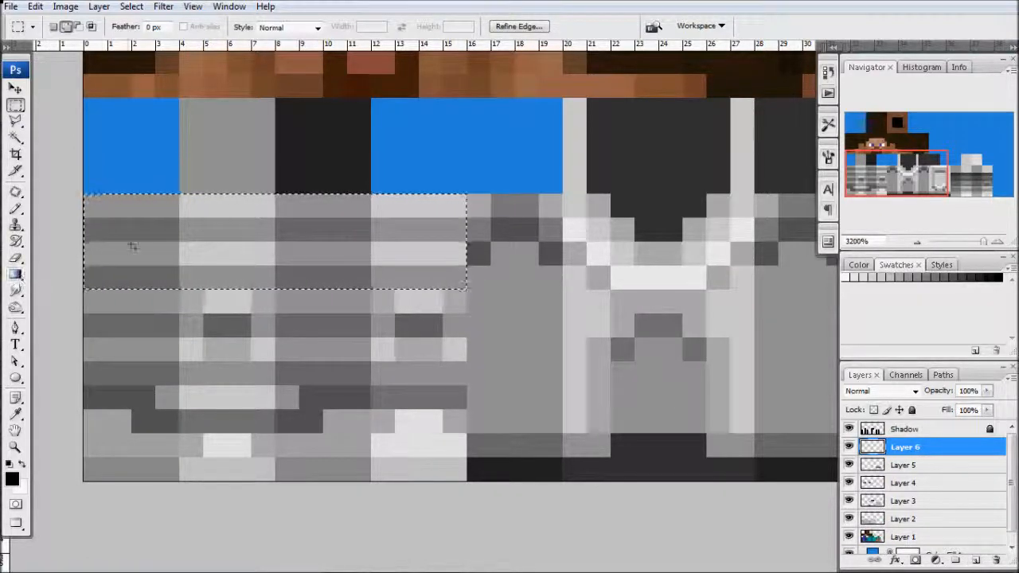
Fill the selected leg rows with a linear black-to-transparent gradient fading downward and set the new layer's opacity to 48%
click(15, 274)
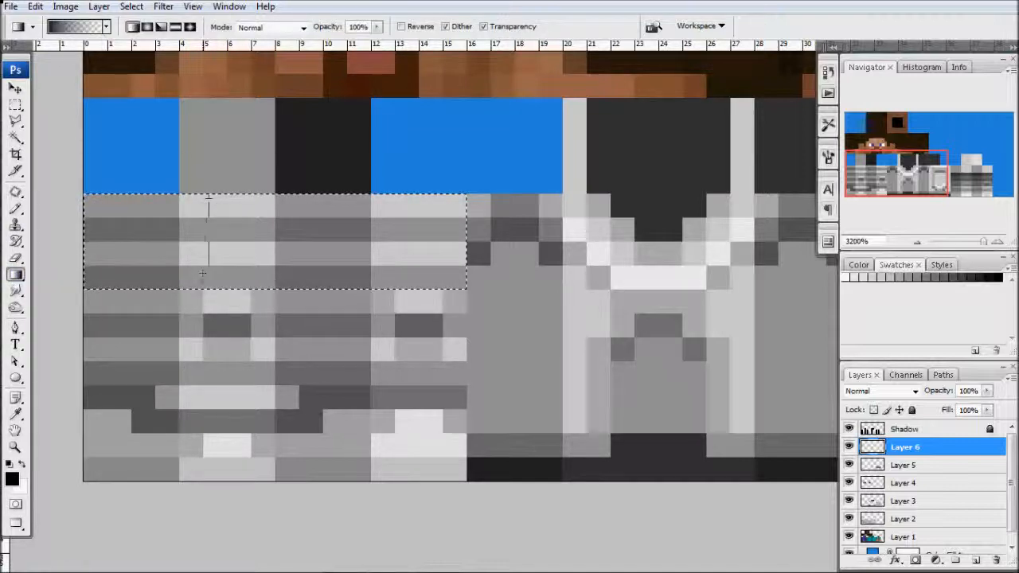
drag(202, 273, 202, 274)
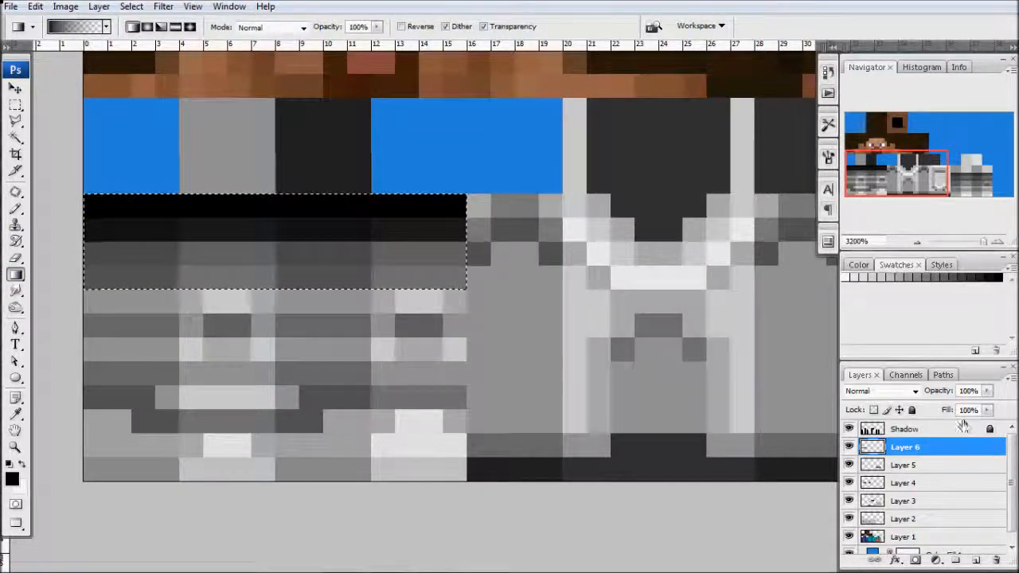
drag(932, 391, 901, 395)
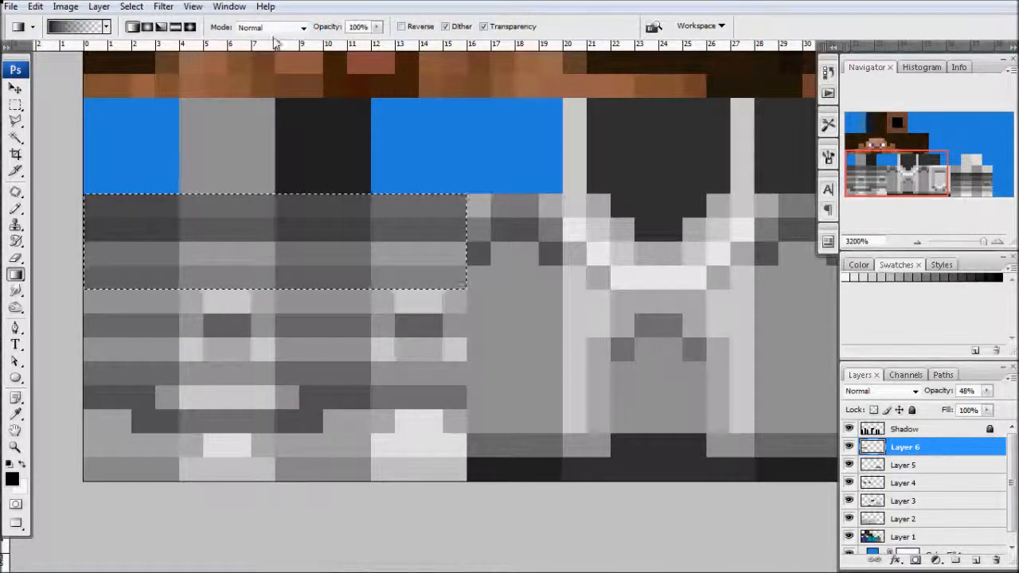
Clear the leg selection and marquee-select the stepped grey areas of both torso side panels, spanning ruler columns 16–20 and 28–32
click(131, 6)
click(132, 22)
drag(557, 207, 240, 146)
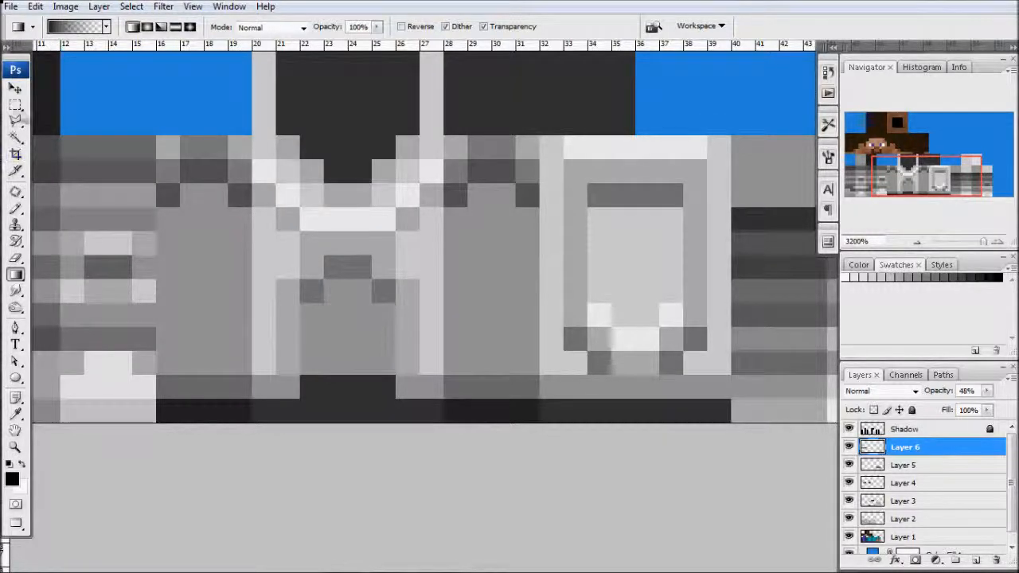
click(15, 106)
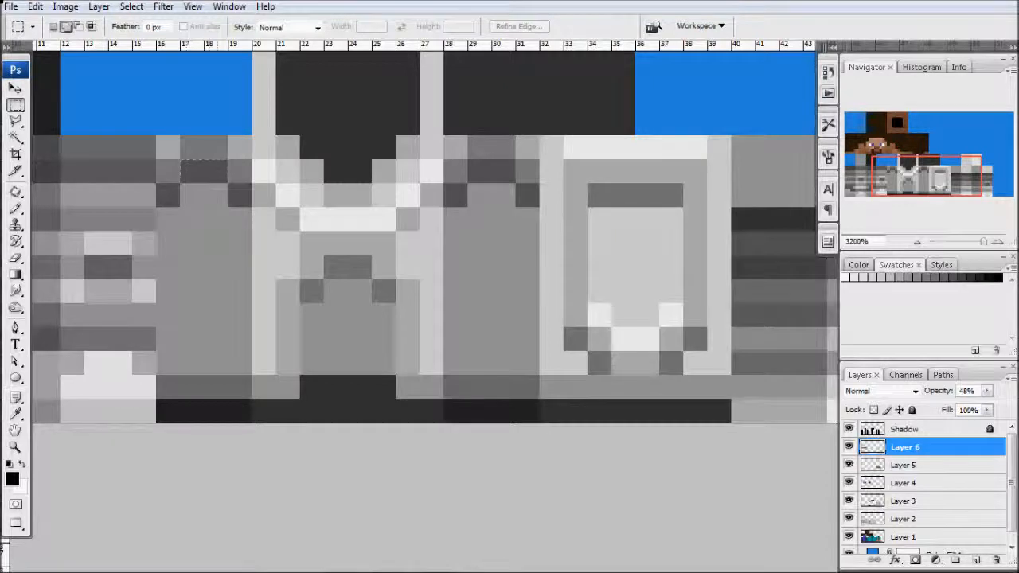
drag(219, 313, 157, 184)
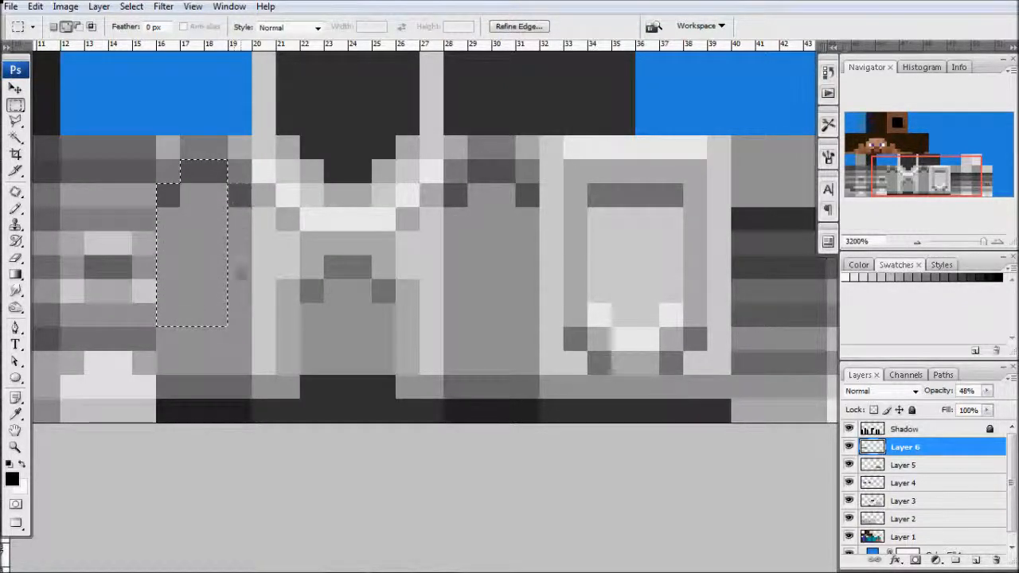
drag(241, 319, 239, 321)
drag(445, 186, 457, 196)
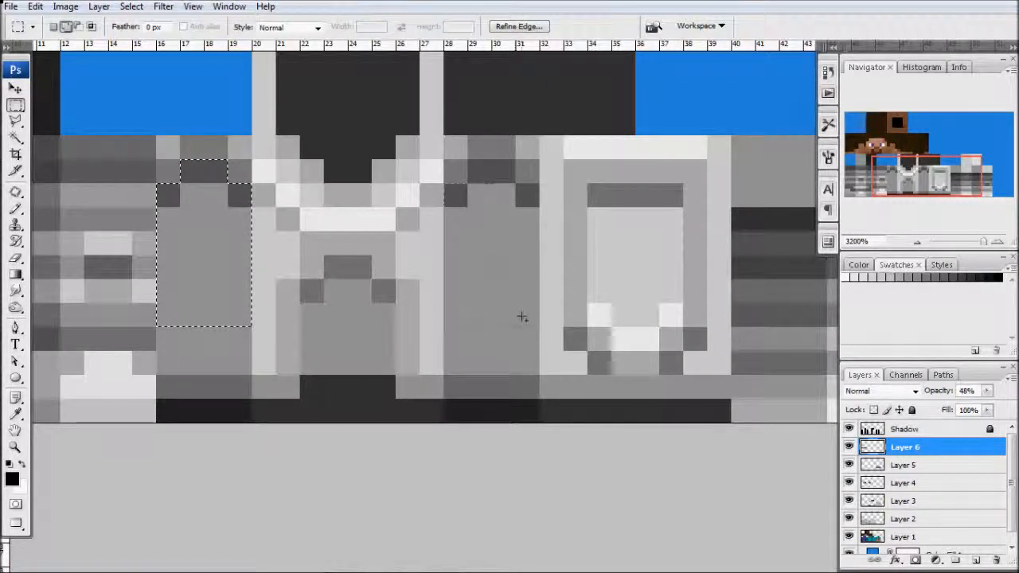
drag(521, 317, 537, 325)
drag(468, 161, 515, 182)
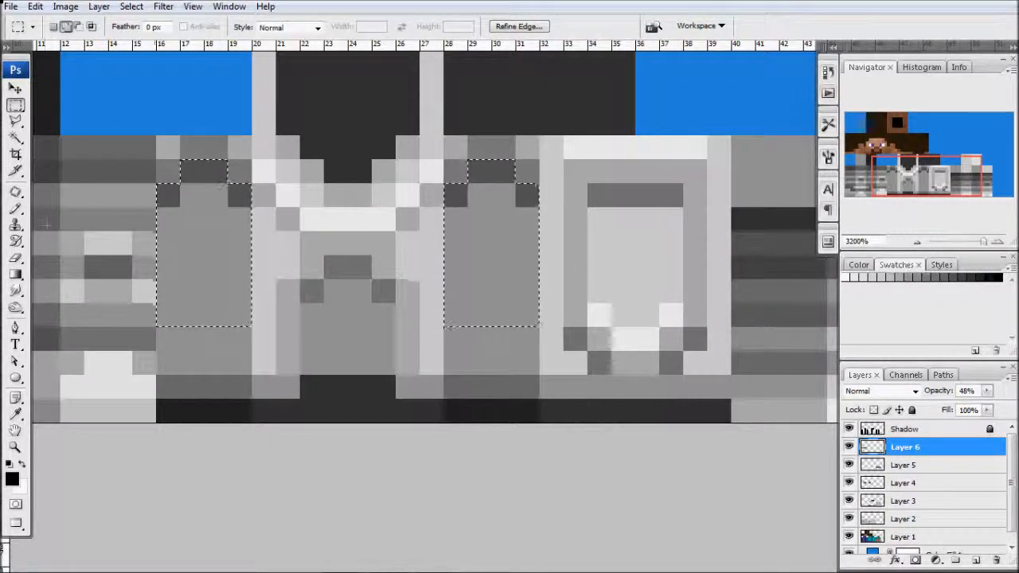
Fill the selected side panels with a downward-fading black-to-transparent gradient on new Layer 7, set its Fill to 47% and clear the selection
key(g)
drag(211, 175, 209, 319)
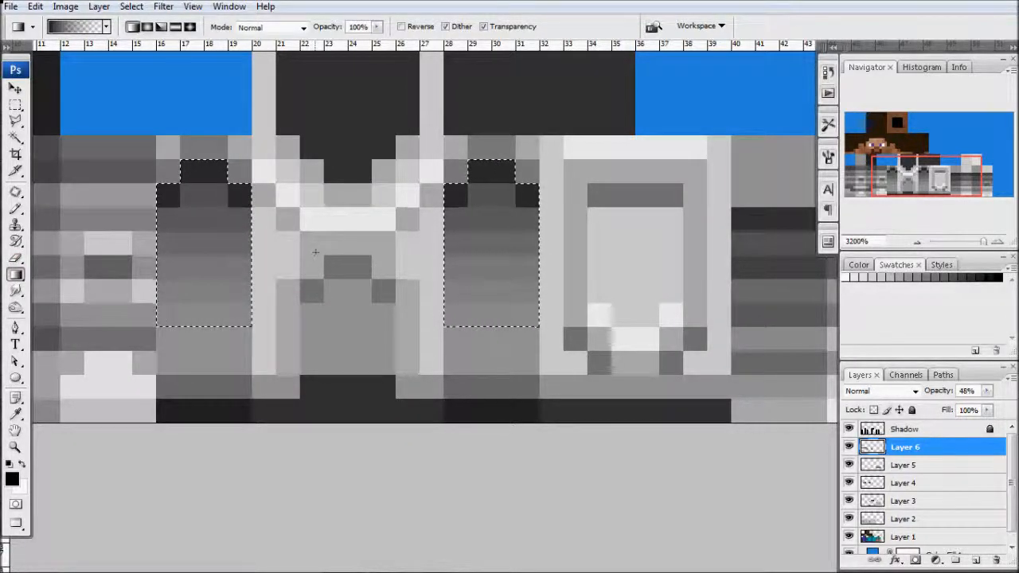
drag(946, 412, 897, 414)
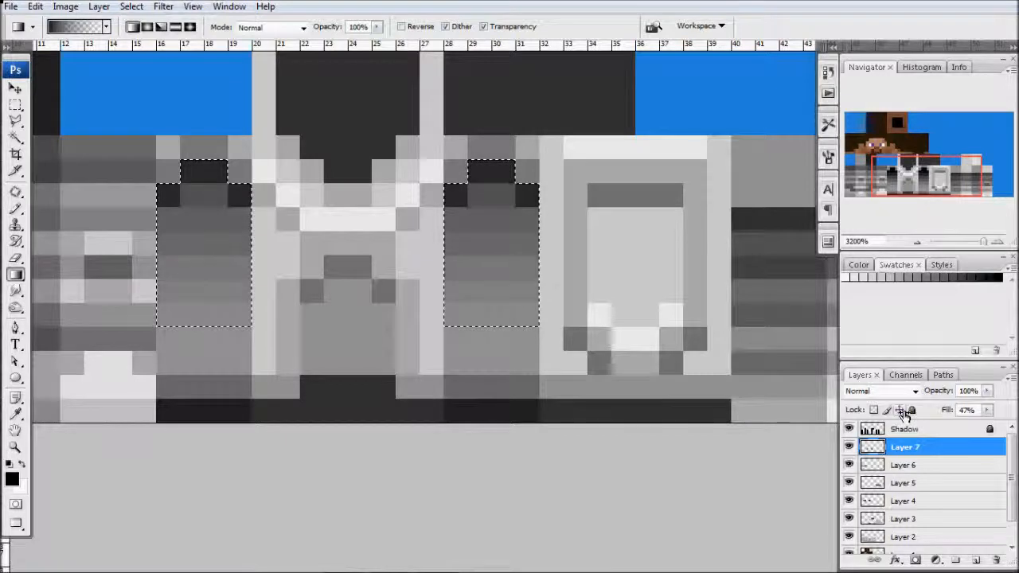
click(131, 6)
click(139, 37)
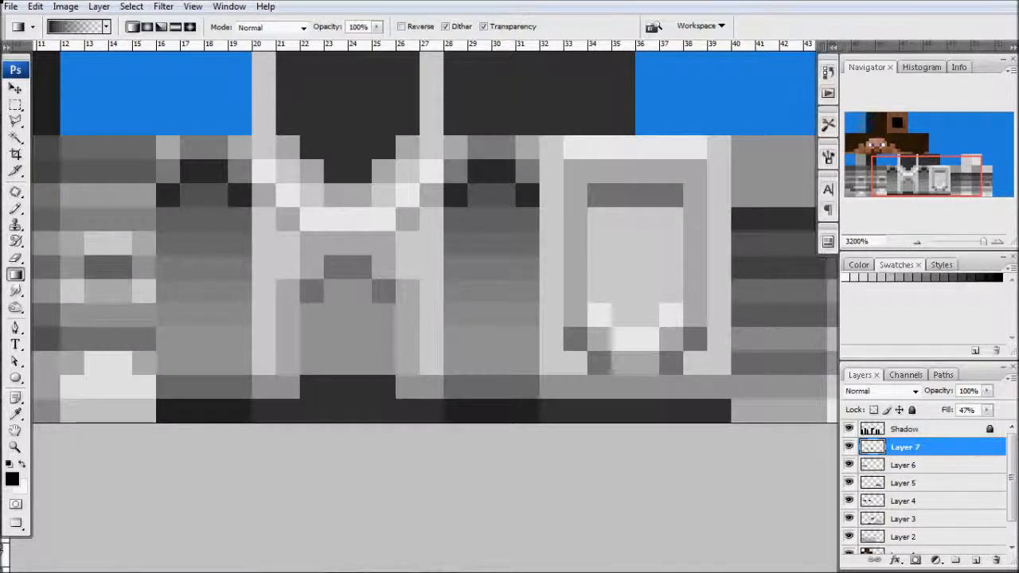
Add a new layer above Layer 7 and marquee-select the stepped arch shape on the lower middle of the torso front
drag(367, 336, 377, 344)
key(ctrl+z)
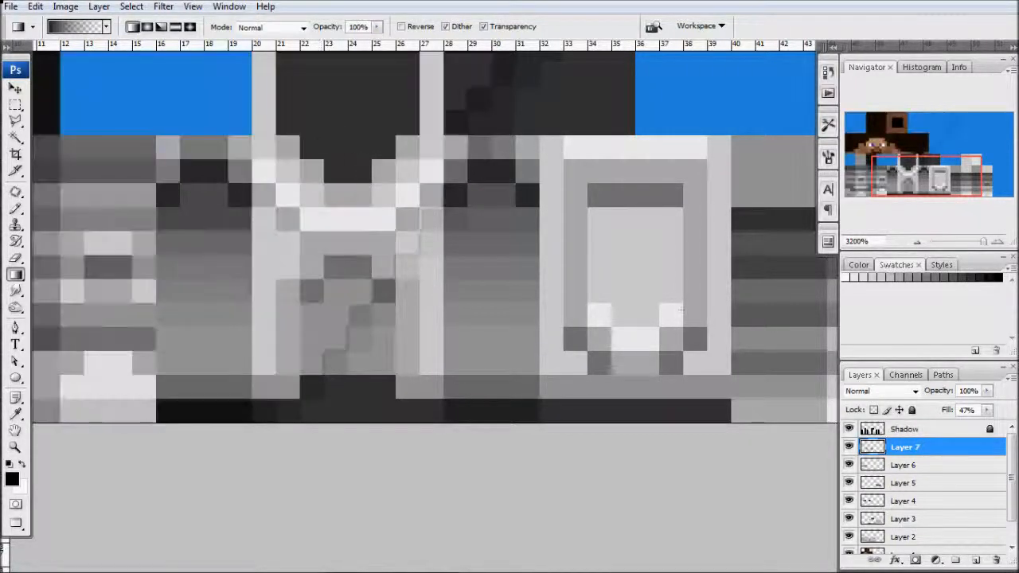
click(976, 560)
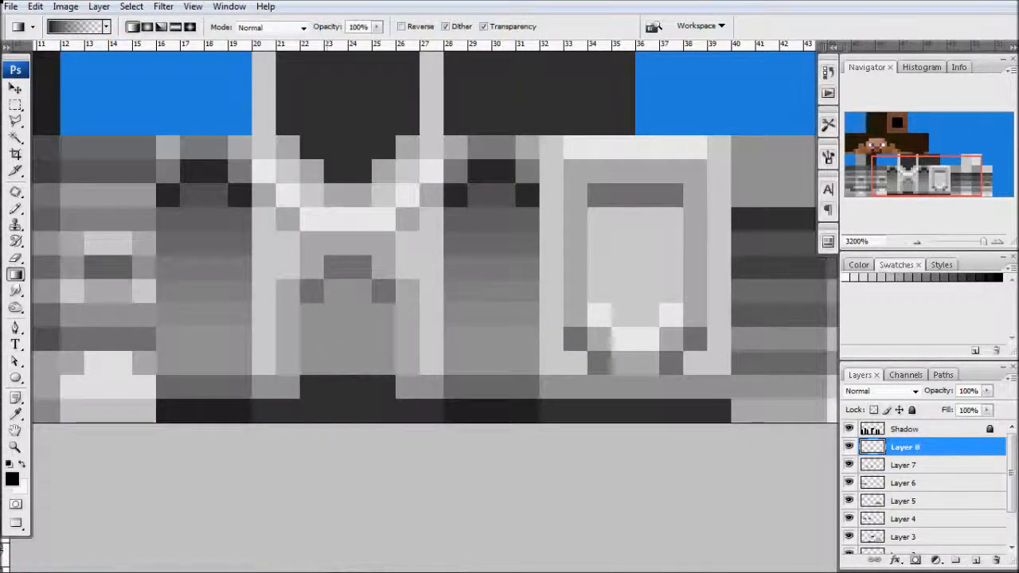
click(15, 105)
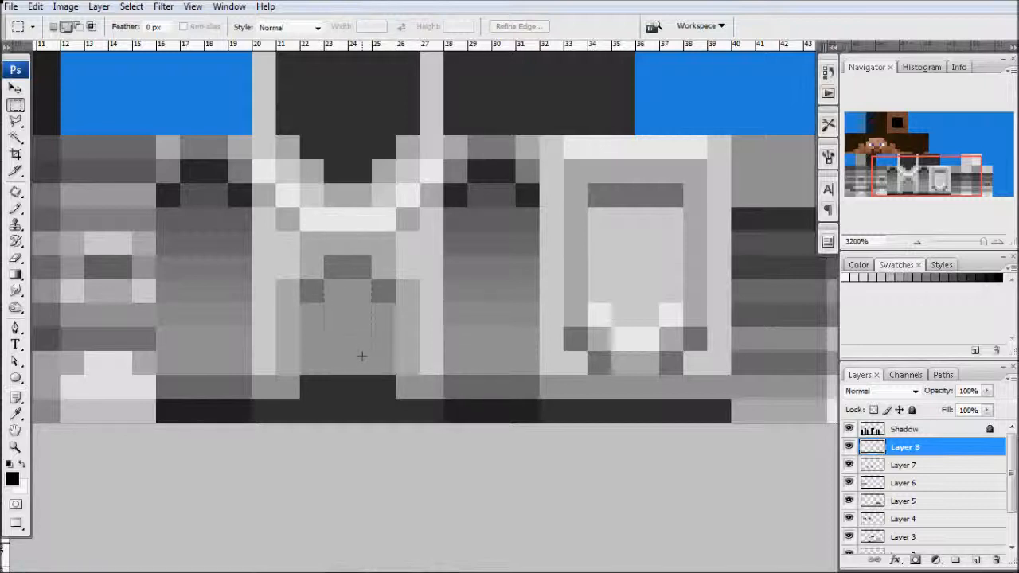
mouse_move(371, 374)
mouse_down()
mouse_move(319, 266)
mouse_move(324, 256)
mouse_up()
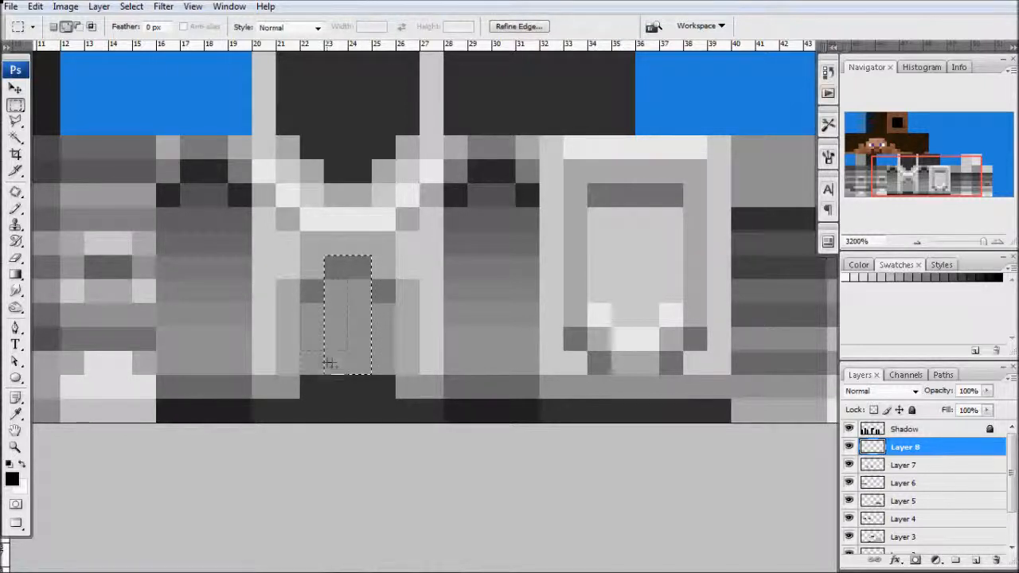
drag(396, 374, 300, 280)
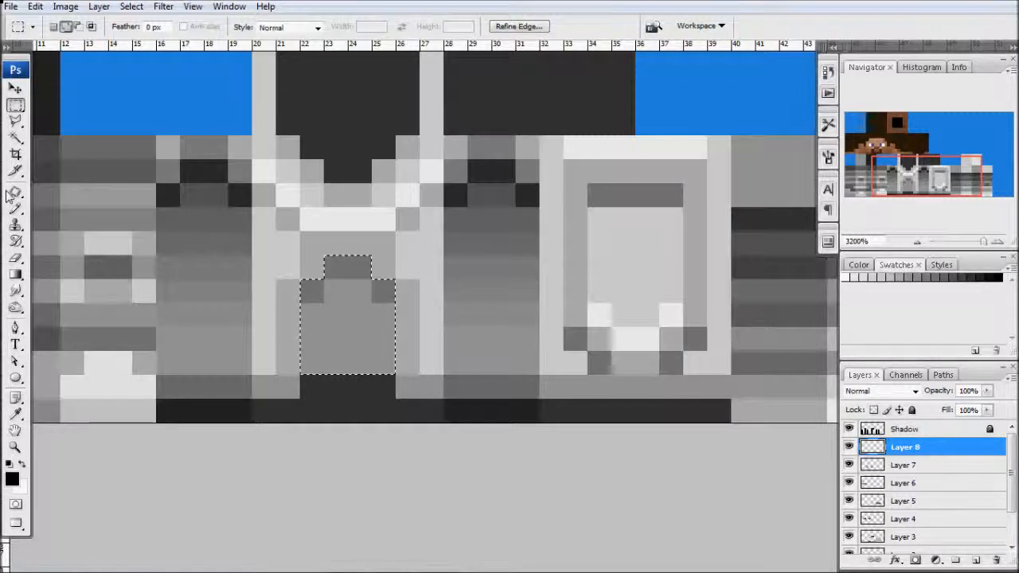
Fill the selected arch with a downward-fading black-to-transparent gradient, set Layer 8's Fill to 43% and clear the selection
click(15, 274)
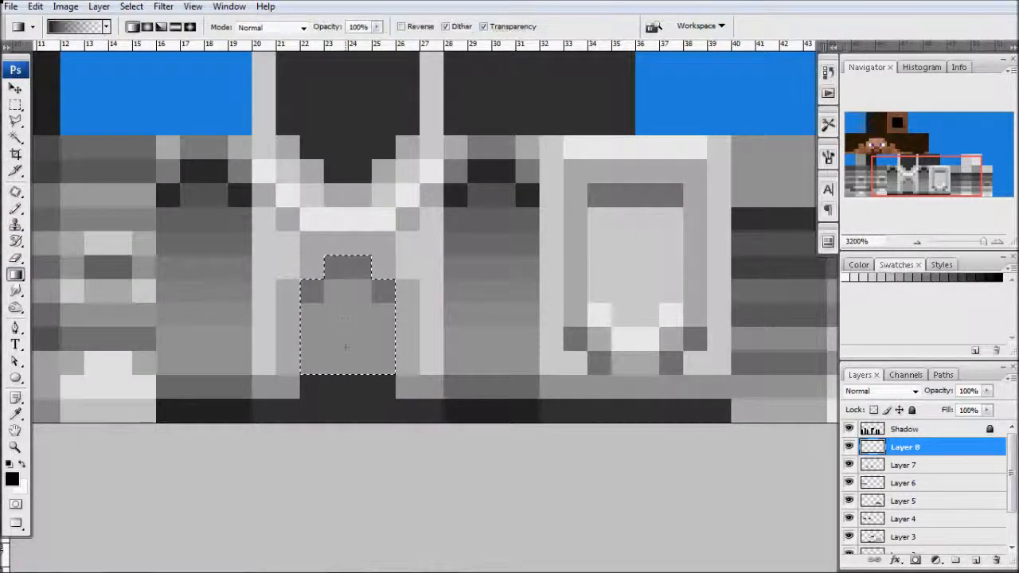
drag(346, 351, 348, 362)
key(ctrl+z)
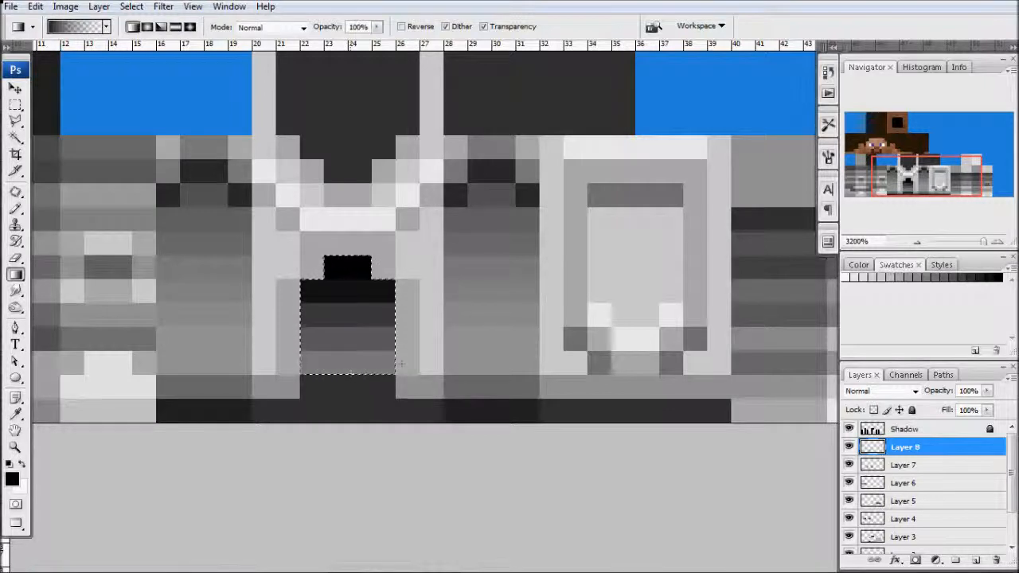
drag(952, 410, 913, 410)
click(131, 7)
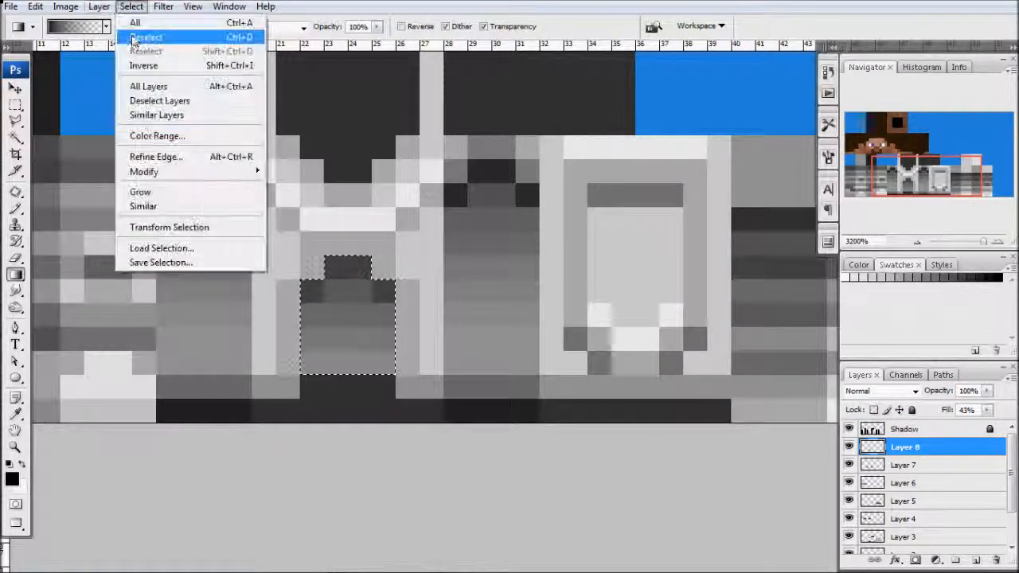
click(134, 38)
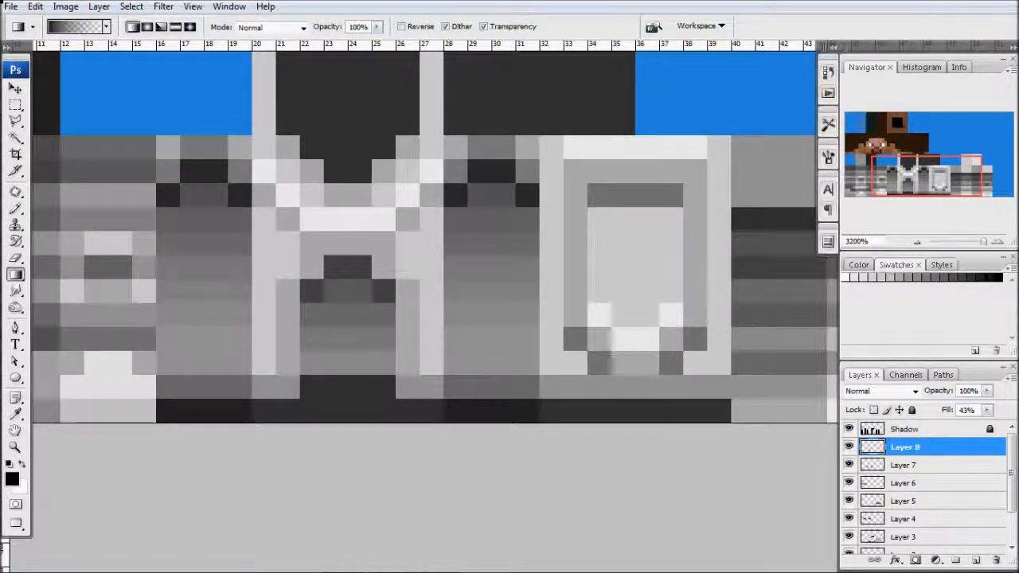
Undo the stray gradient on Layer 8 and add a new empty layer above it
drag(267, 278, 268, 278)
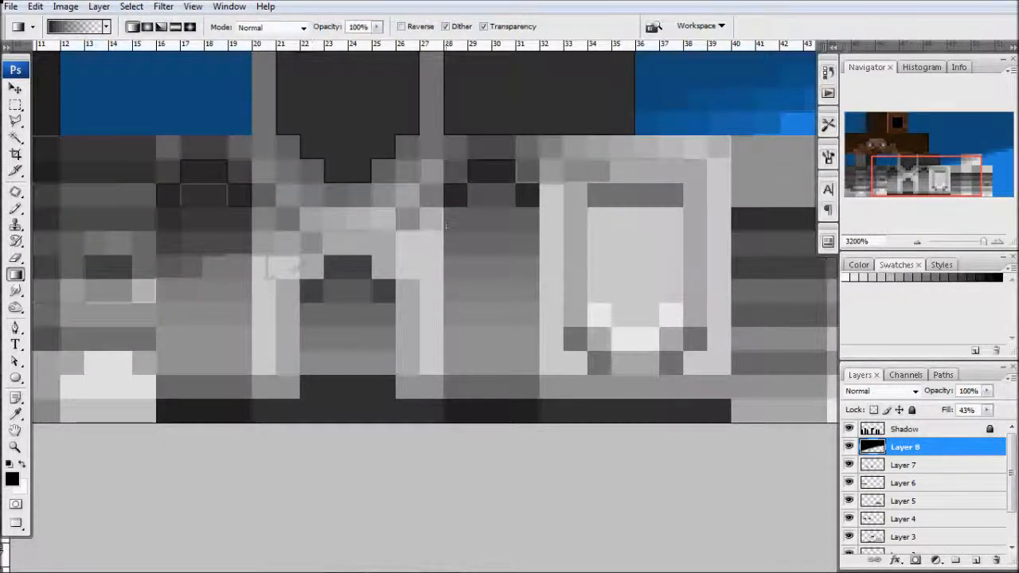
key(ctrl+z)
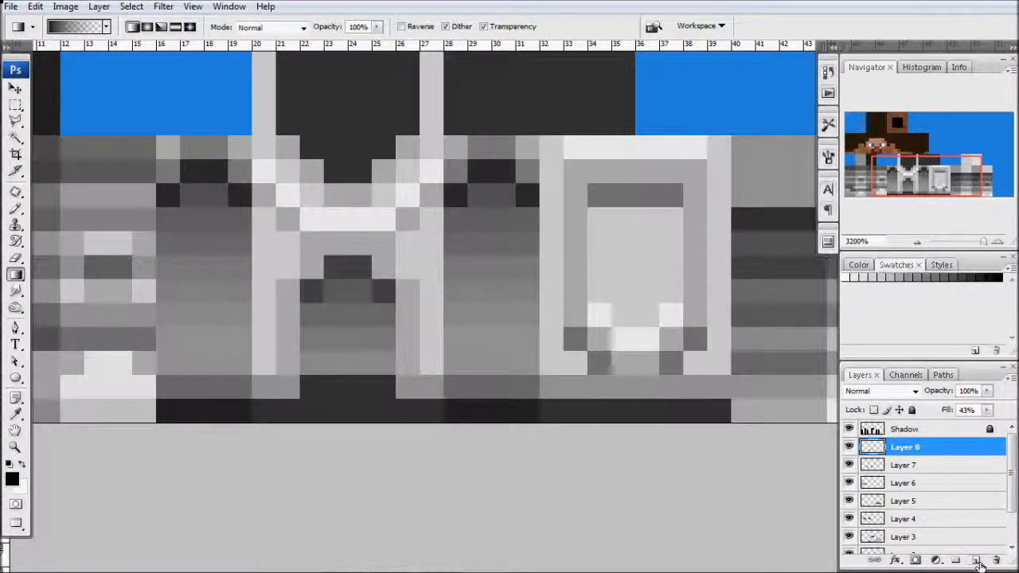
click(977, 560)
click(16, 105)
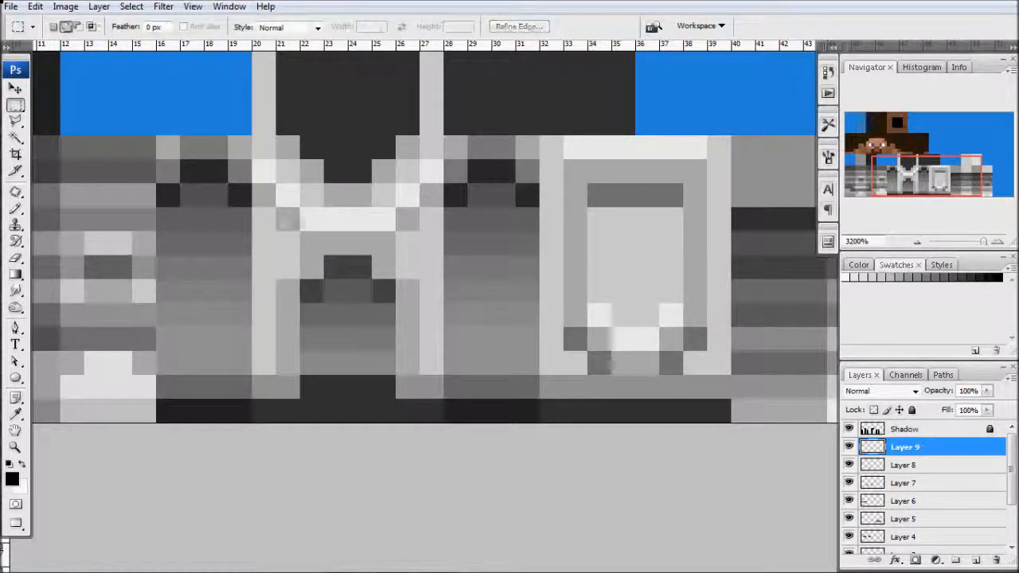
drag(252, 184, 275, 278)
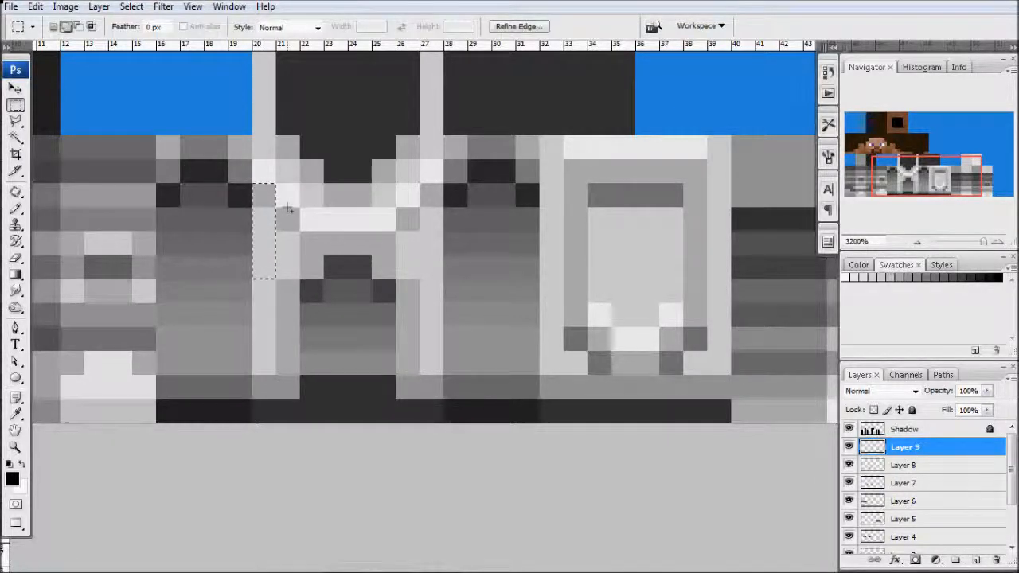
drag(280, 190, 293, 297)
click(132, 7)
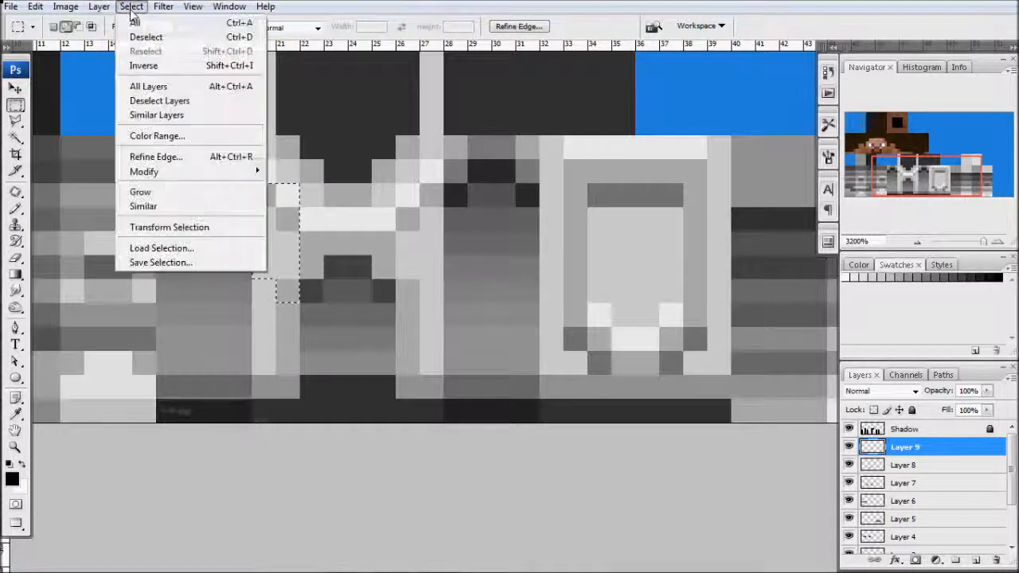
click(145, 38)
drag(253, 186, 299, 279)
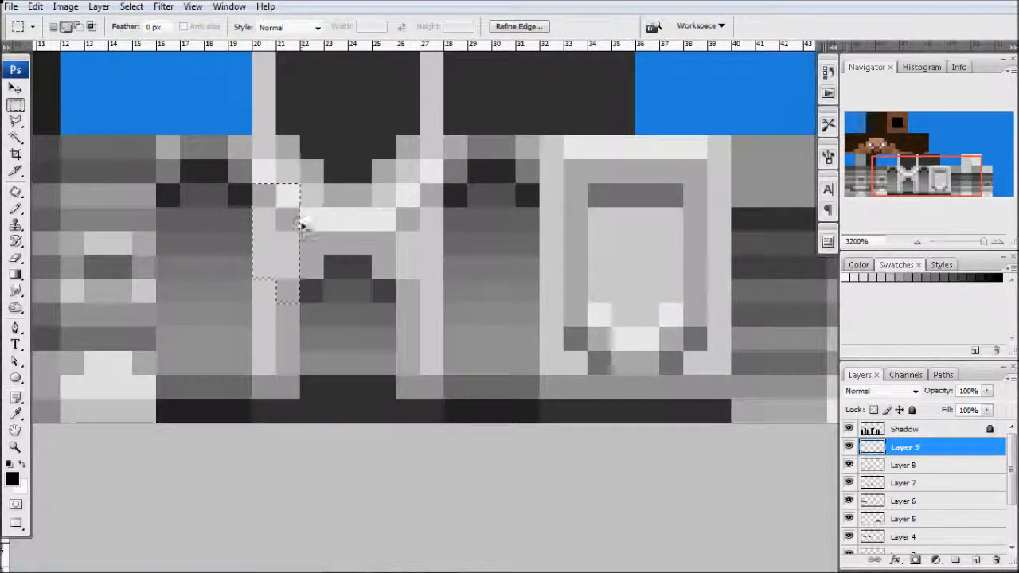
click(132, 6)
click(146, 38)
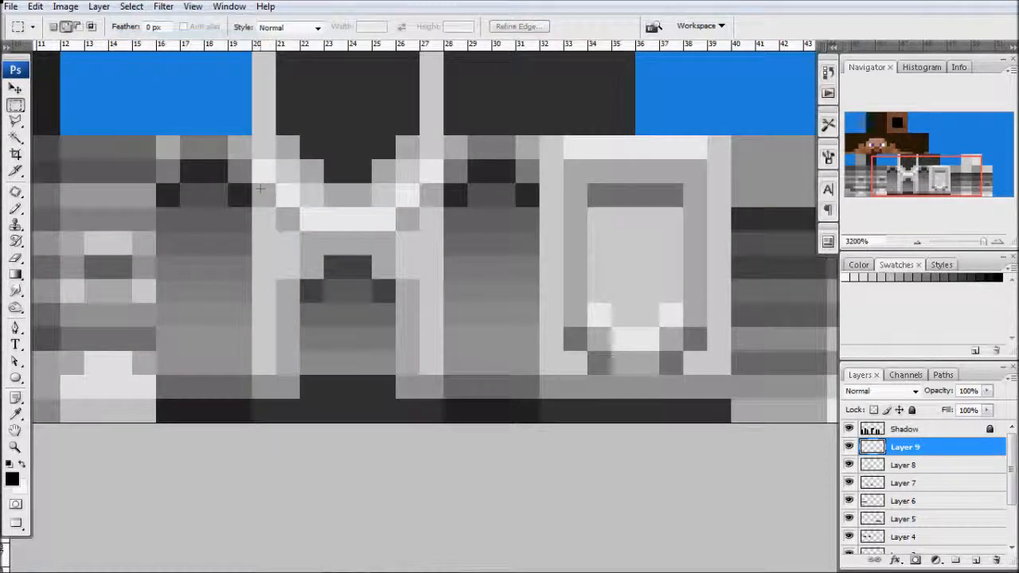
Marquee-select the stepped chest band beneath the white collar across the torso front and add a new layer above Layer 9
drag(254, 185, 376, 293)
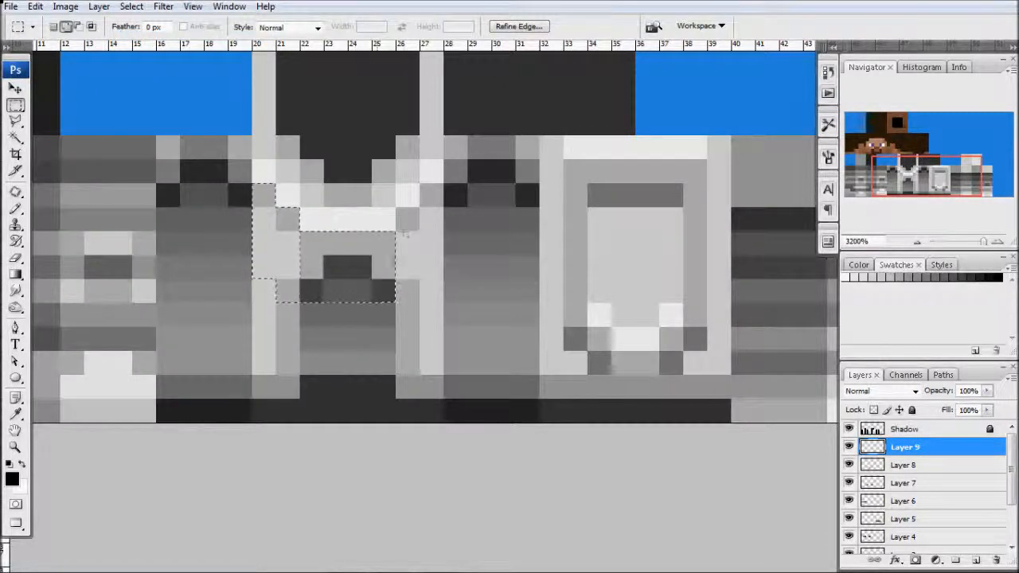
drag(397, 210, 417, 297)
drag(422, 188, 442, 280)
click(975, 560)
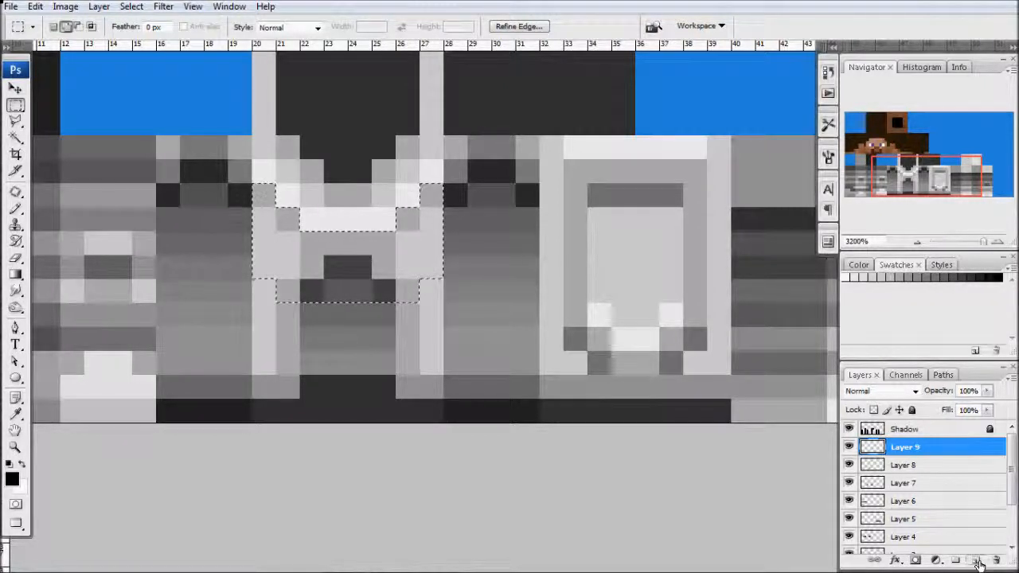
Fill the selected chest band with a linear black-to-transparent gradient fading downward and set Layer 10's Fill to 33%
click(15, 274)
drag(355, 218, 355, 300)
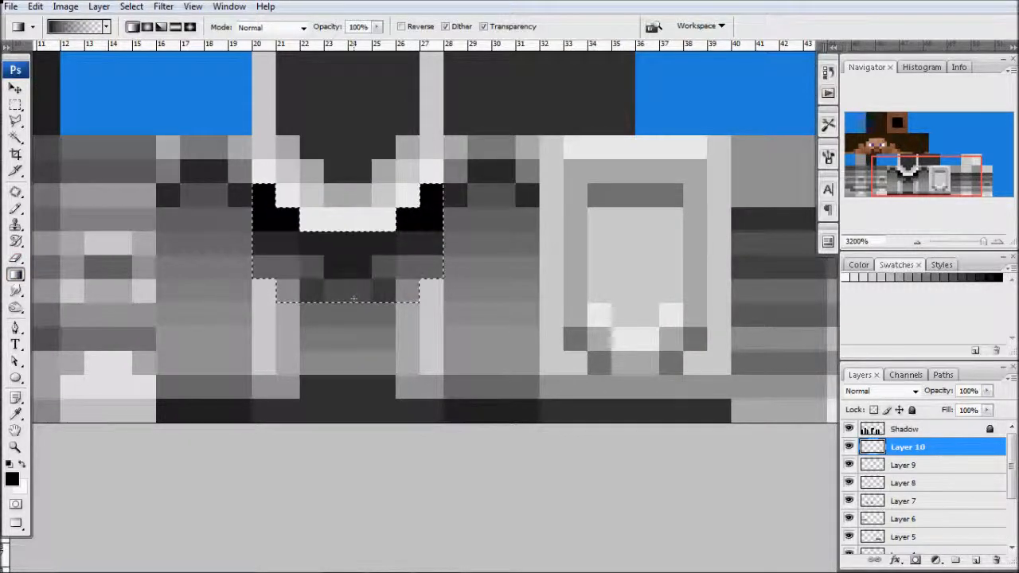
drag(946, 411, 897, 411)
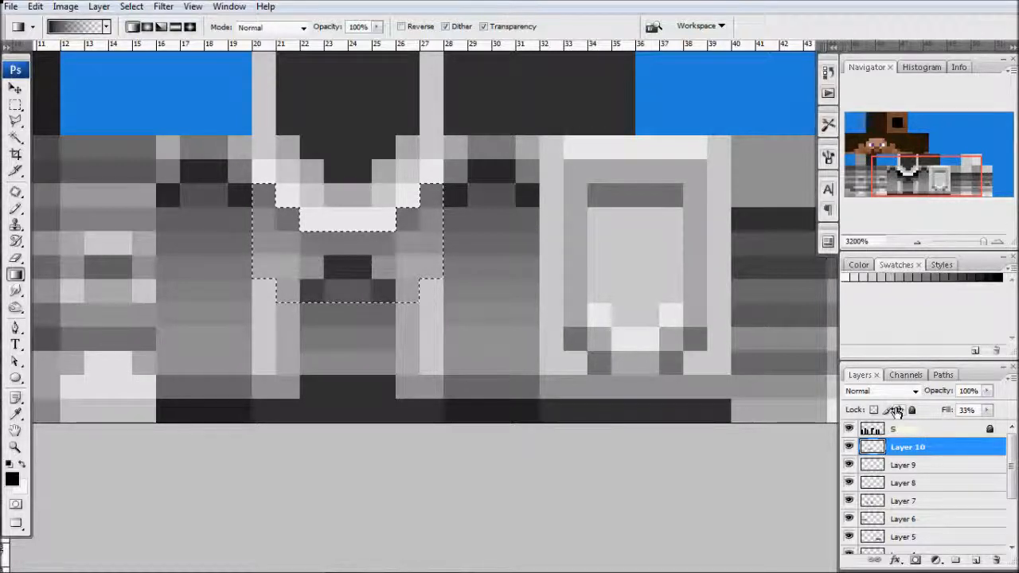
Compare the chest shading with Layer 10 hidden and shown, set the layer's Fill to 25% and clear the selection
click(849, 448)
click(848, 448)
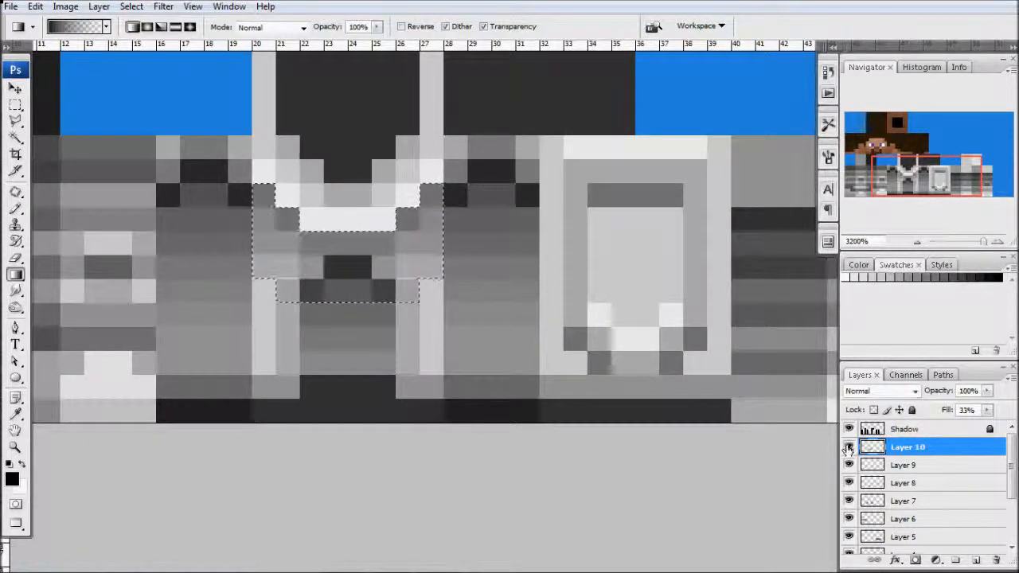
drag(947, 414, 945, 415)
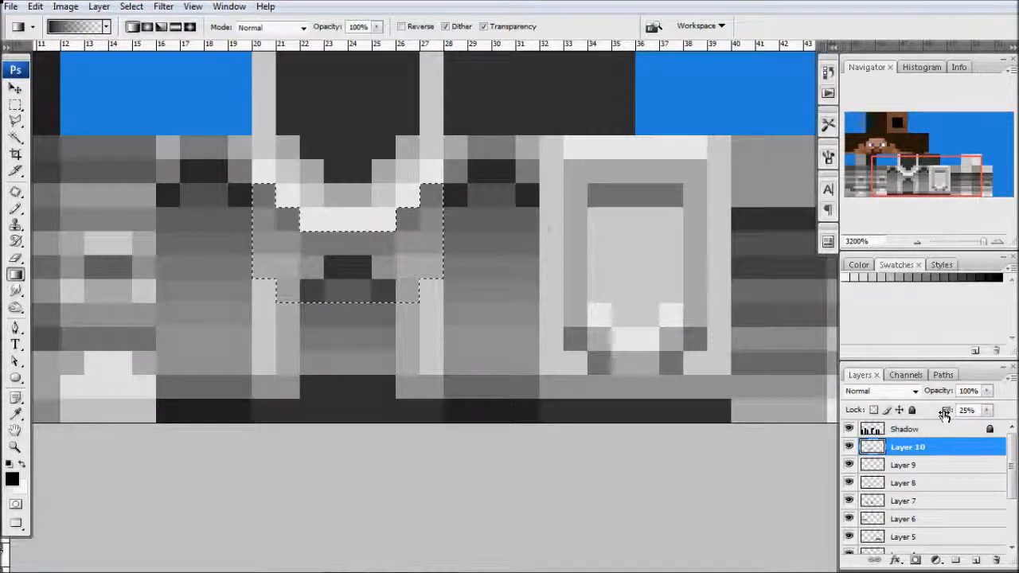
click(131, 7)
click(158, 36)
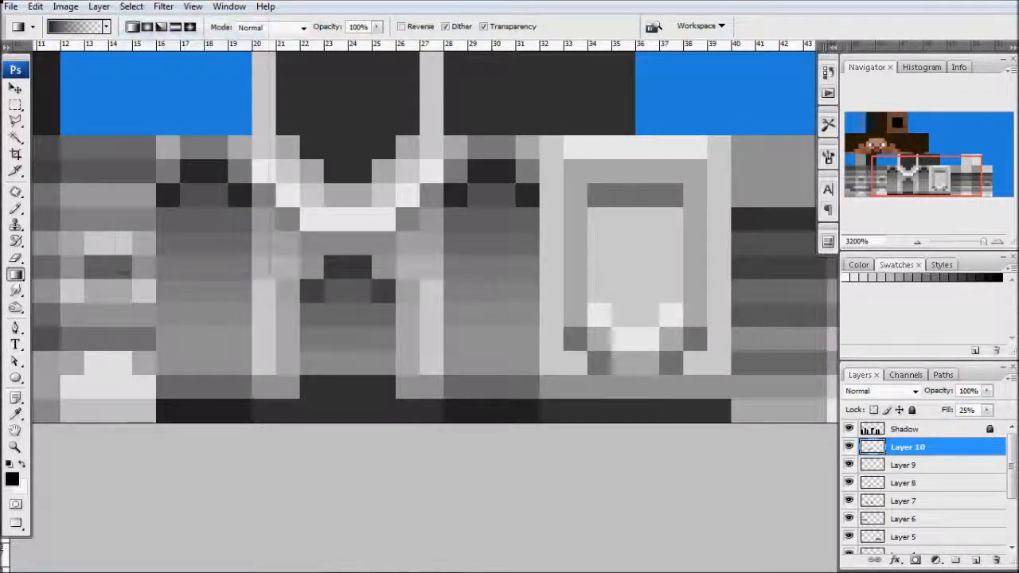
key(ctrl+minus)
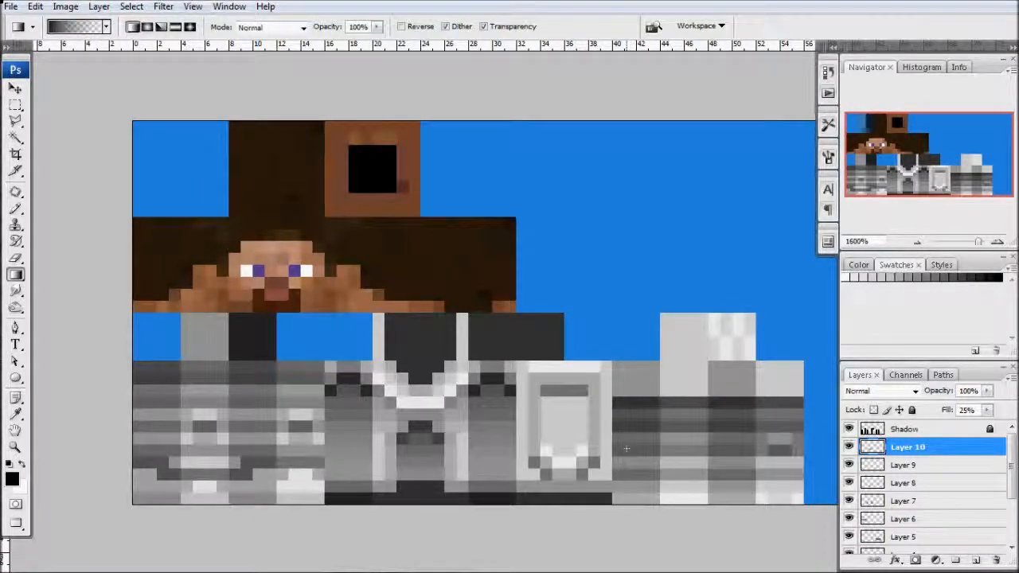
key(ctrl+plus)
drag(626, 448, 406, 200)
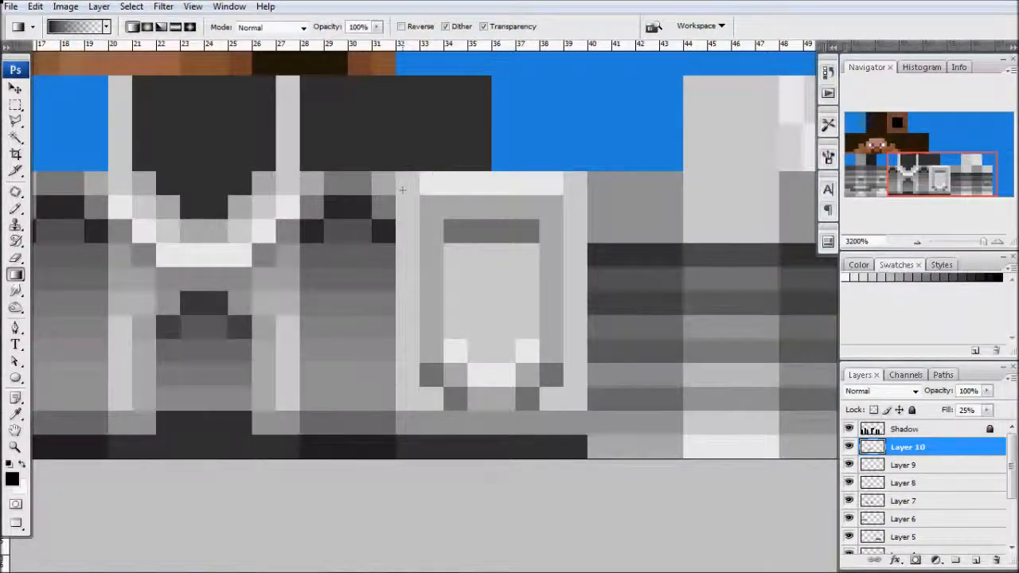
drag(437, 235, 437, 236)
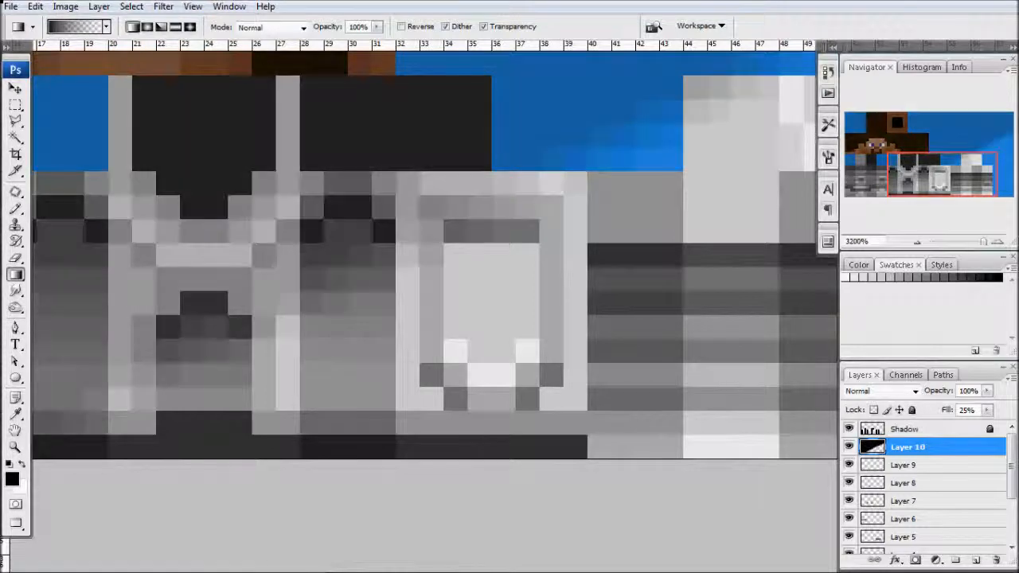
click(83, 8)
mouse_move(35, 7)
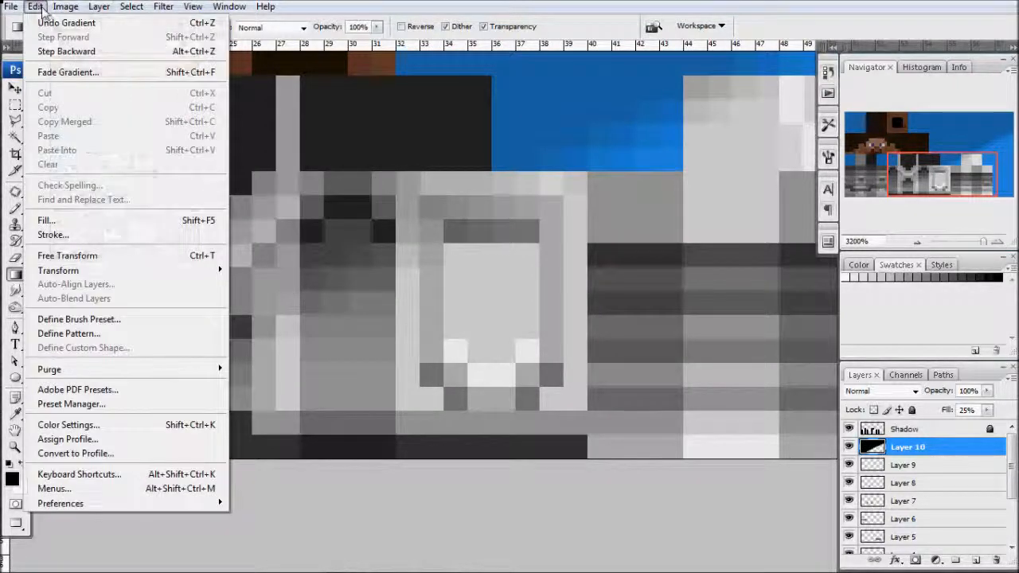
click(944, 412)
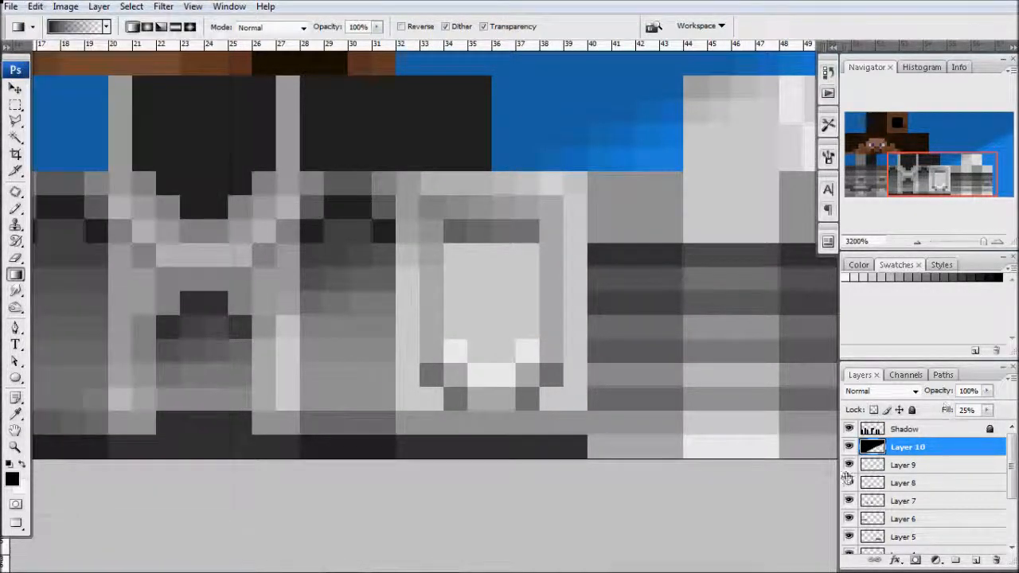
key(ctrl+z)
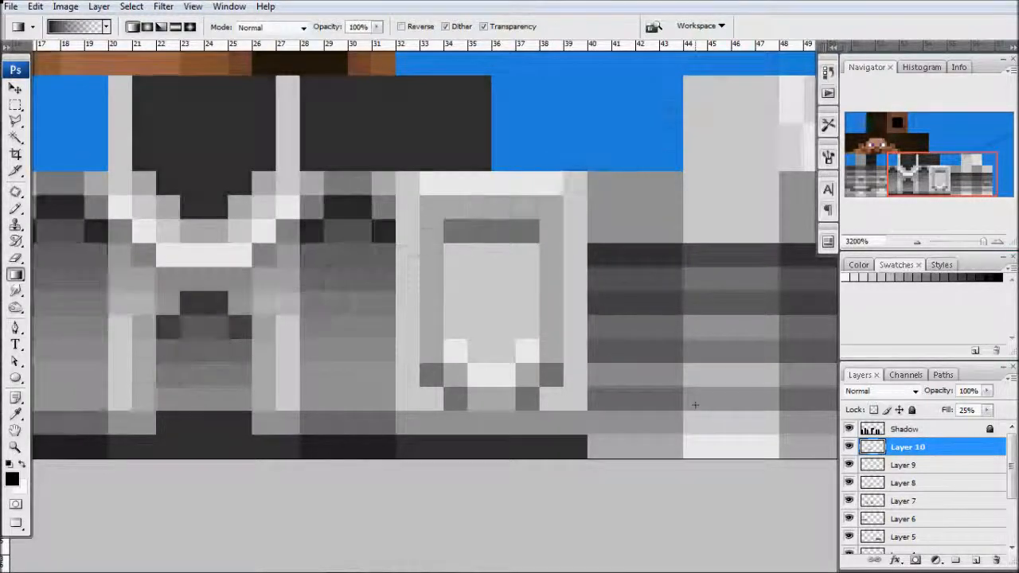
Add a new layer above Layer 10 and marquee-select the inner panel on the torso back, including its dark top strip
click(977, 561)
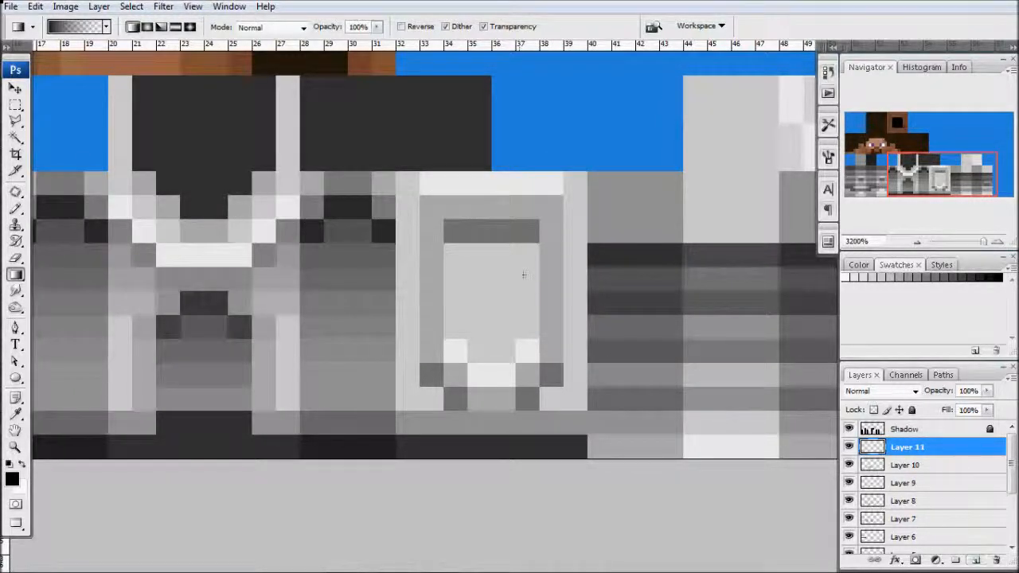
click(15, 106)
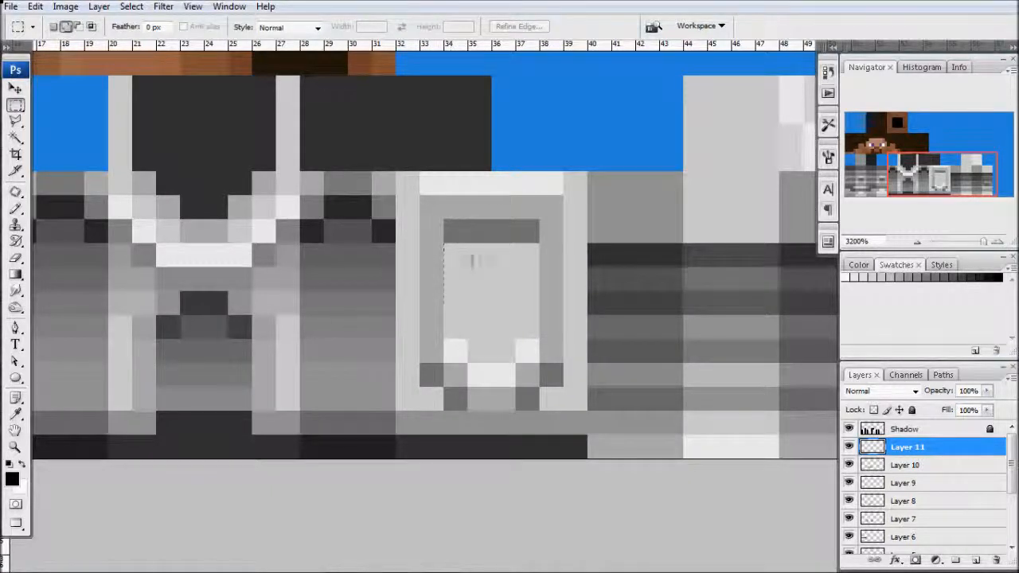
drag(472, 261, 504, 354)
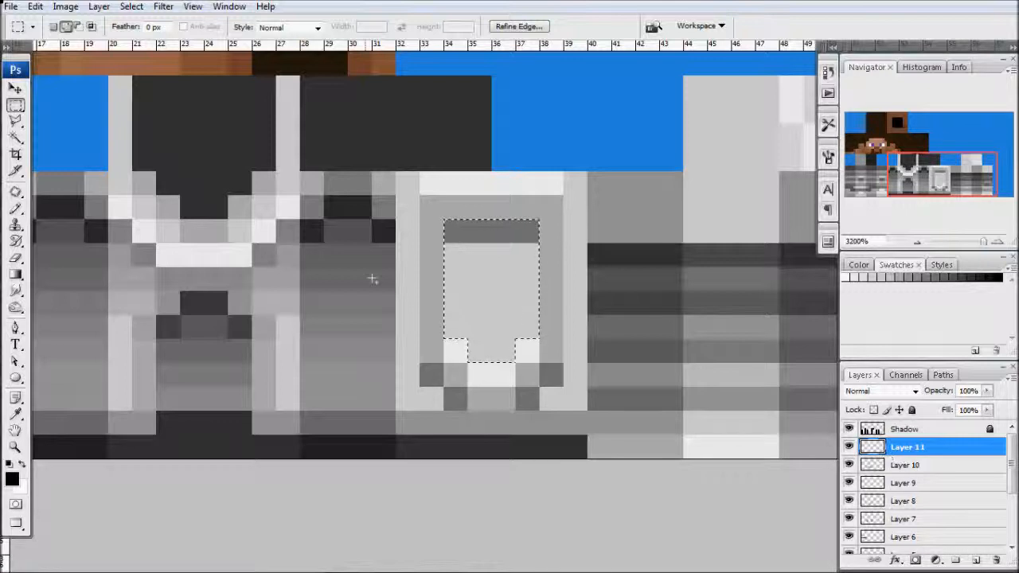
Fill the selected back panel with a linear black-to-transparent gradient fading downward, set Layer 11's Fill to 48% and clear the selection
click(15, 275)
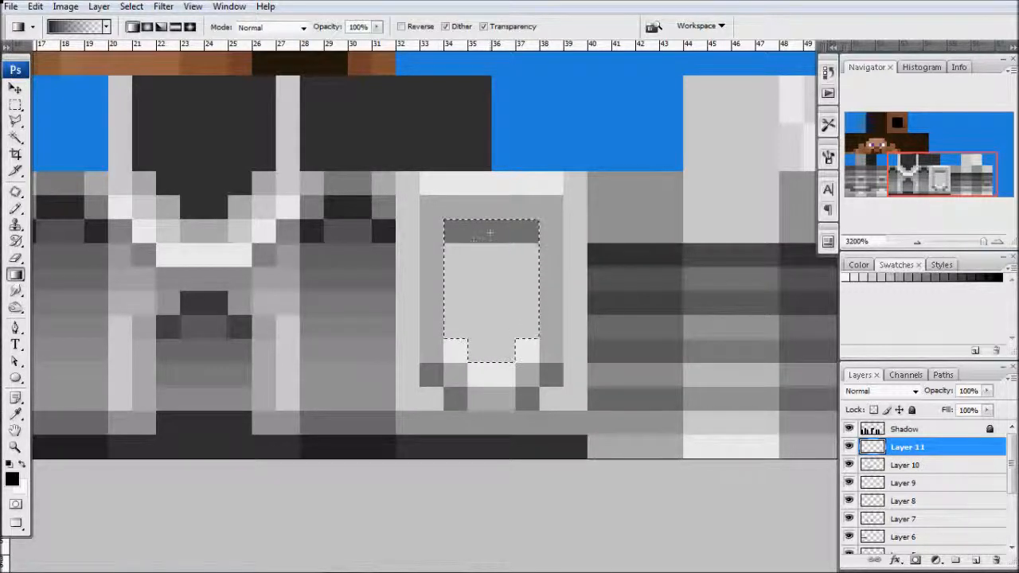
drag(490, 233, 490, 356)
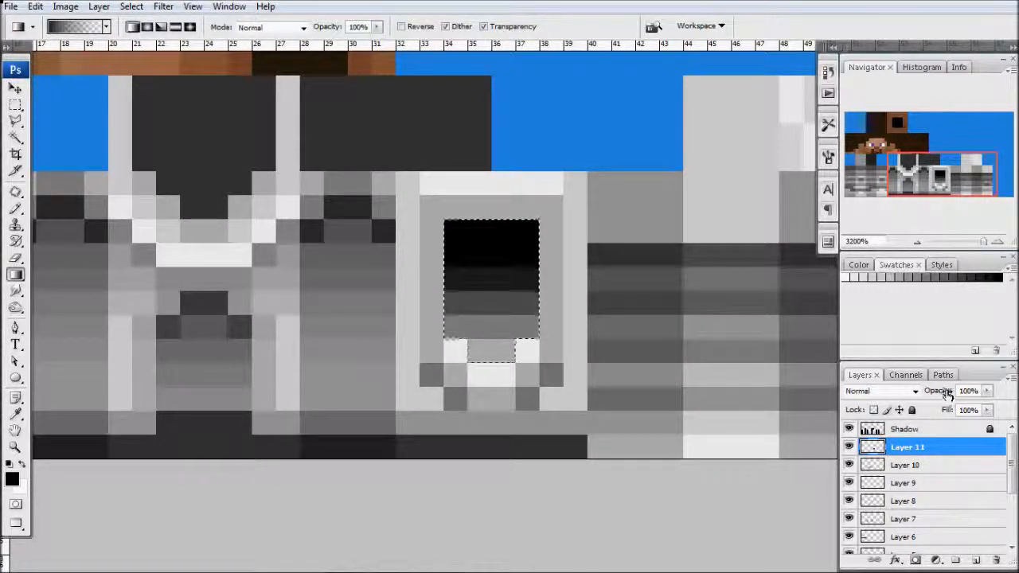
drag(948, 410, 909, 410)
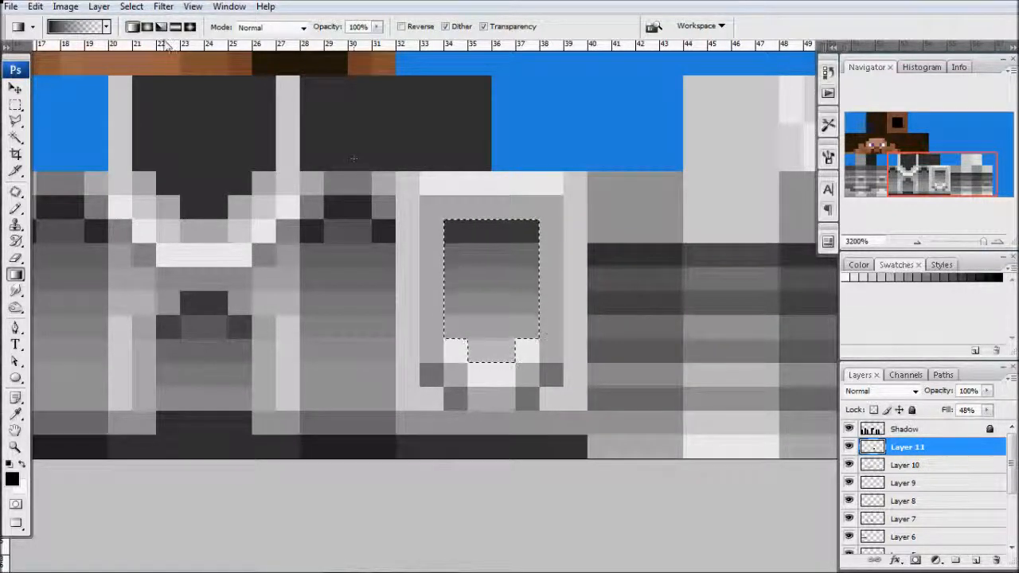
click(132, 6)
click(147, 38)
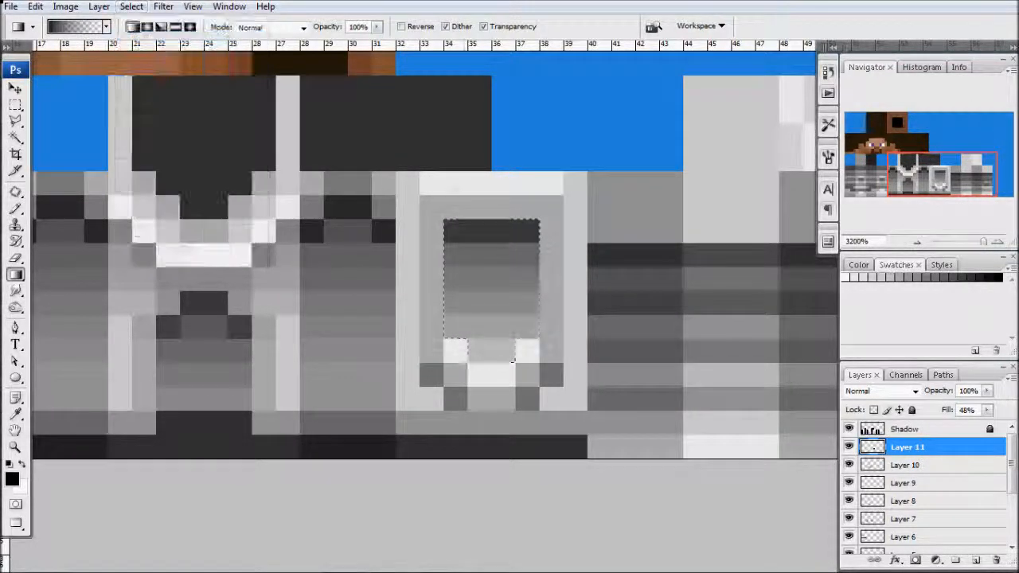
Examine the new back-panel shading against the rest of the skin, checking the torso, legs and arms, and undo any stray gradient
key(ctrl+minus)
key(ctrl+plus)
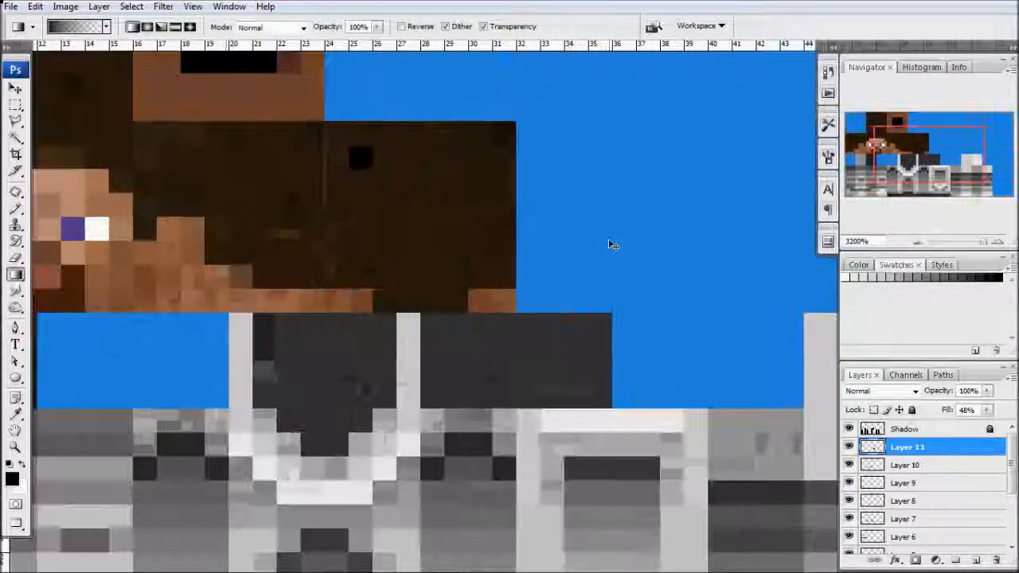
drag(513, 253, 412, 90)
drag(548, 246, 529, 184)
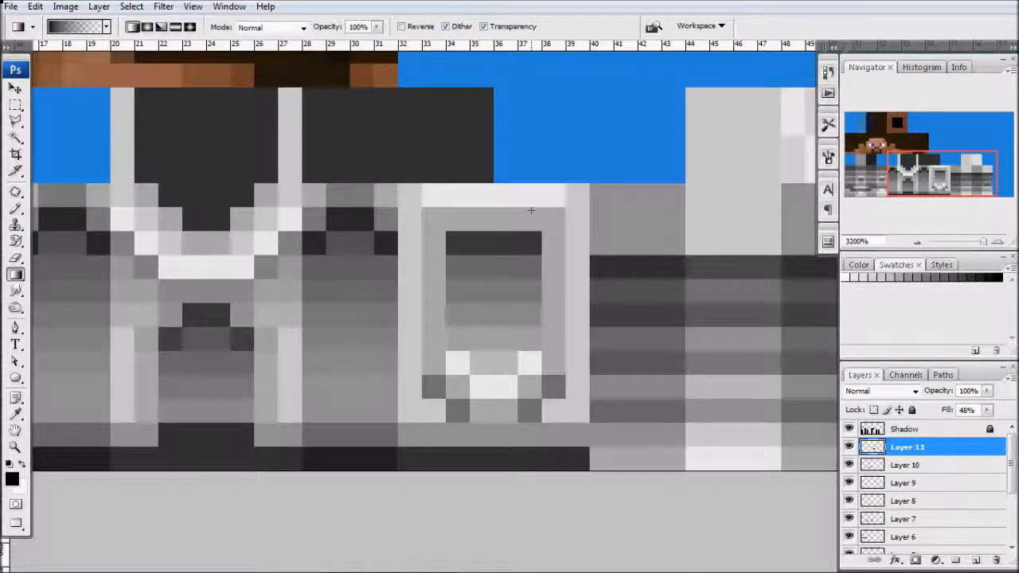
key(ctrl+minus)
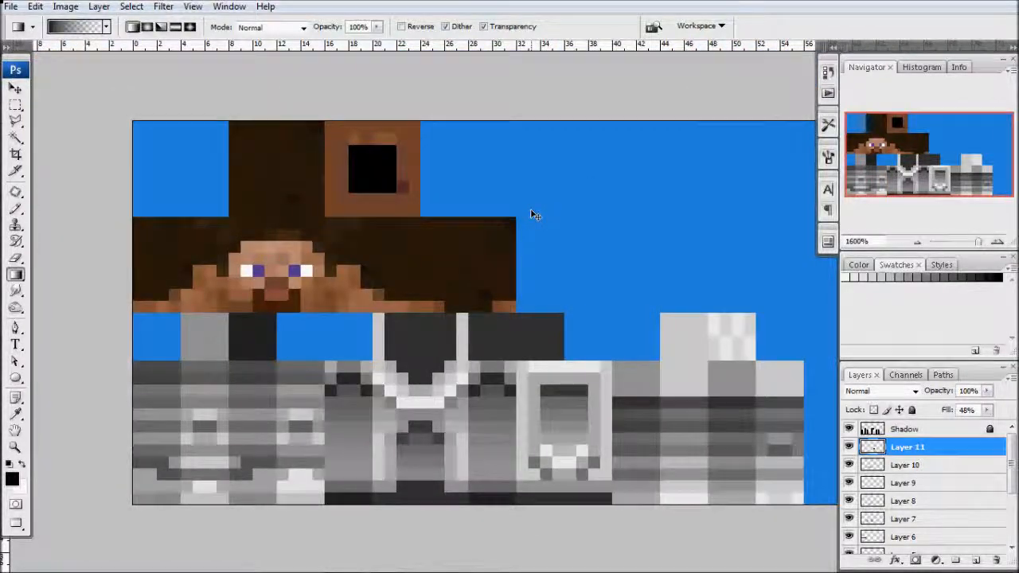
key(ctrl+plus)
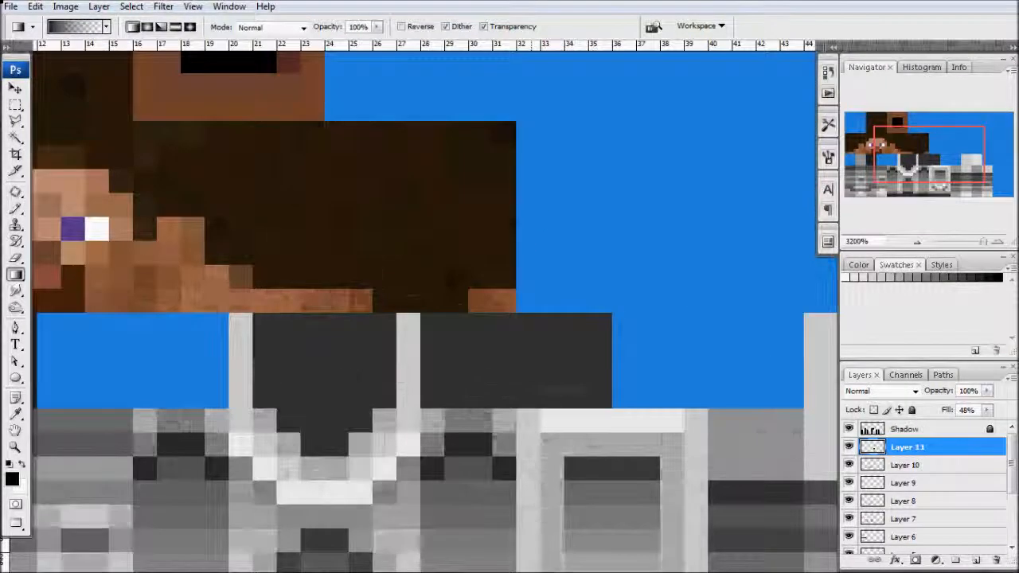
drag(631, 245, 854, 282)
drag(496, 269, 594, 180)
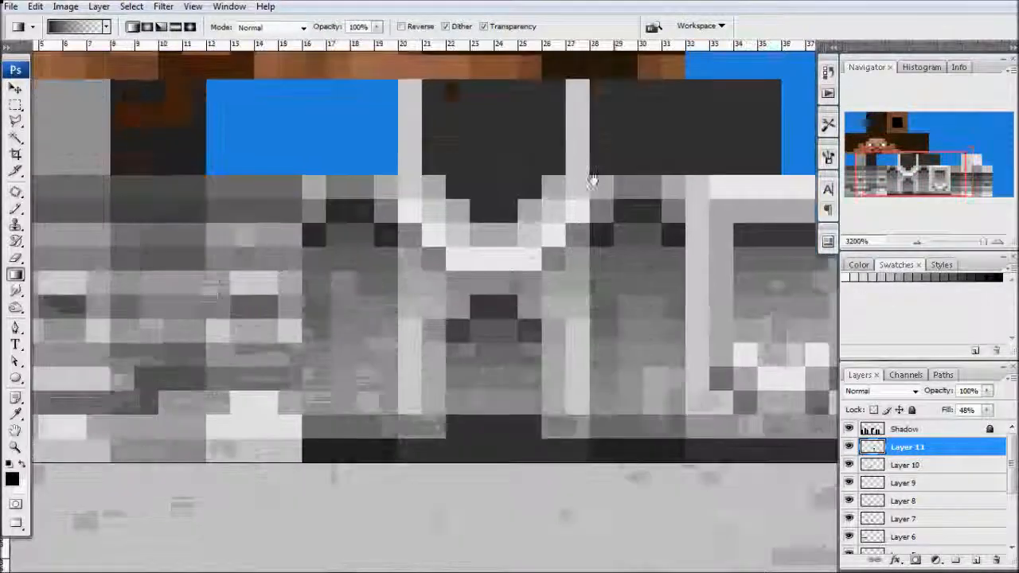
drag(632, 272, 539, 316)
drag(456, 183, 207, 268)
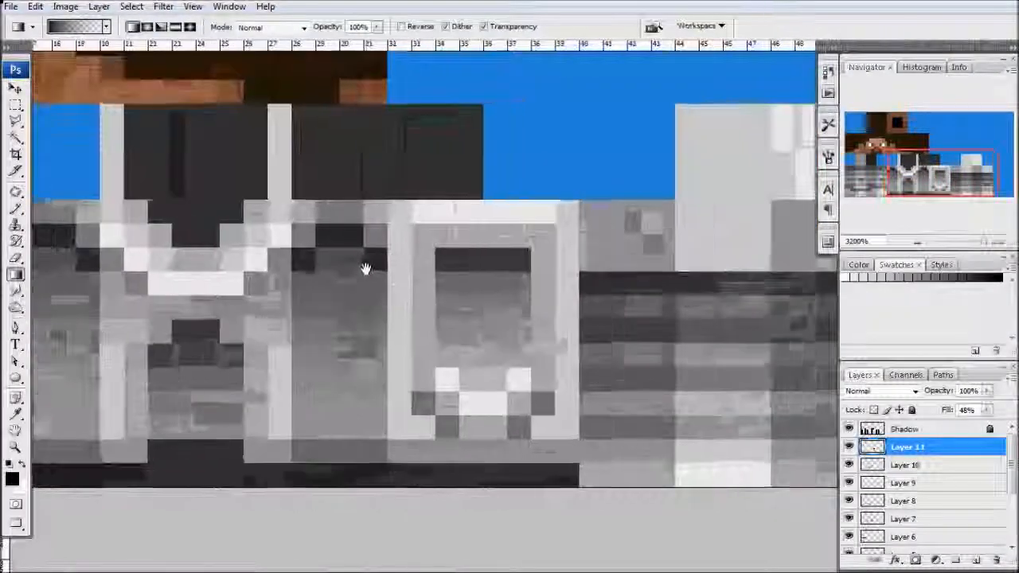
drag(364, 268, 557, 234)
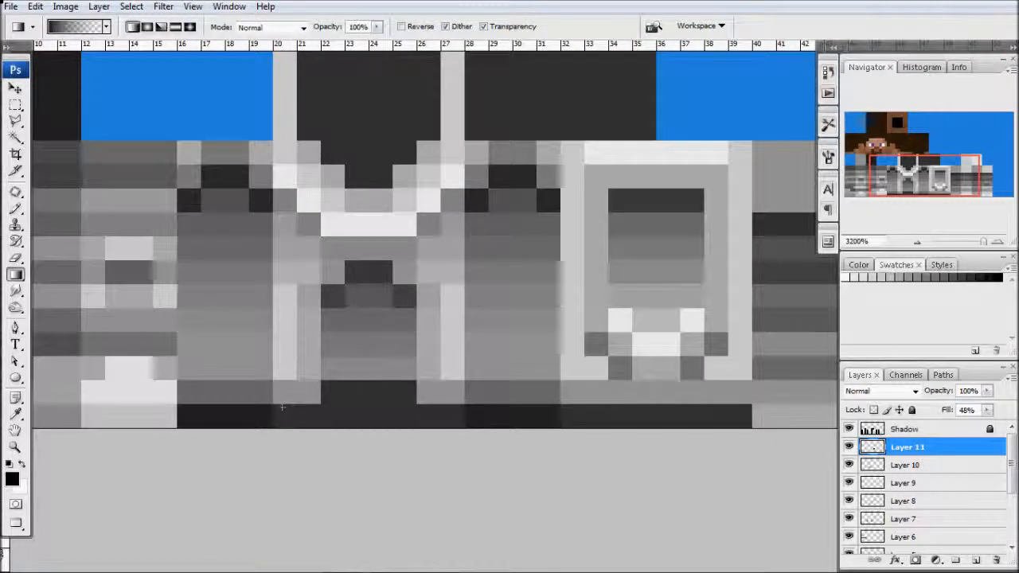
drag(439, 426, 439, 426)
key(ctrl+z)
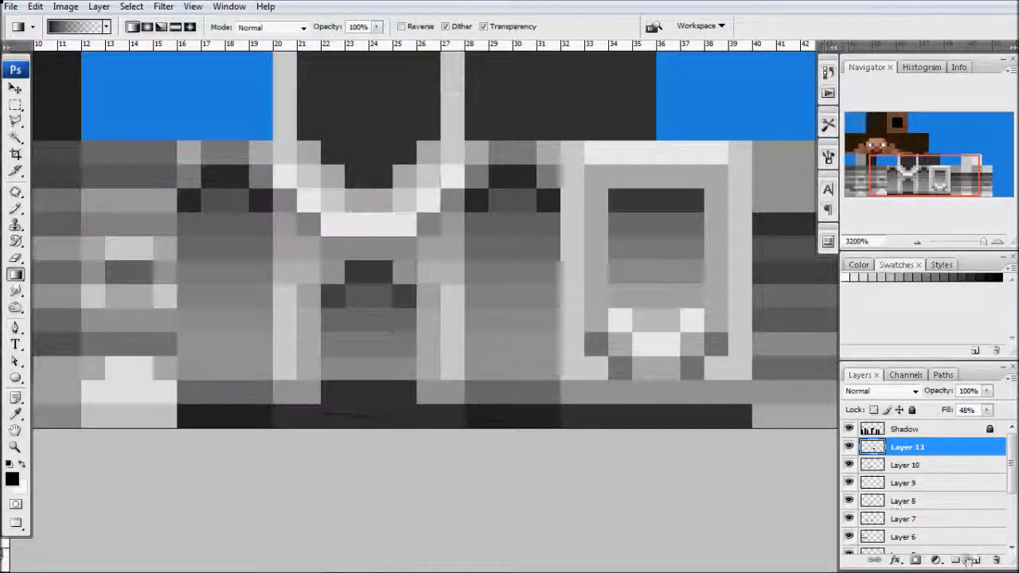
Add a new layer above Layer 11 and marquee-select the plain grey 4 by 3 pixel block above the dark stripes on the arm's outer side
click(977, 561)
click(15, 104)
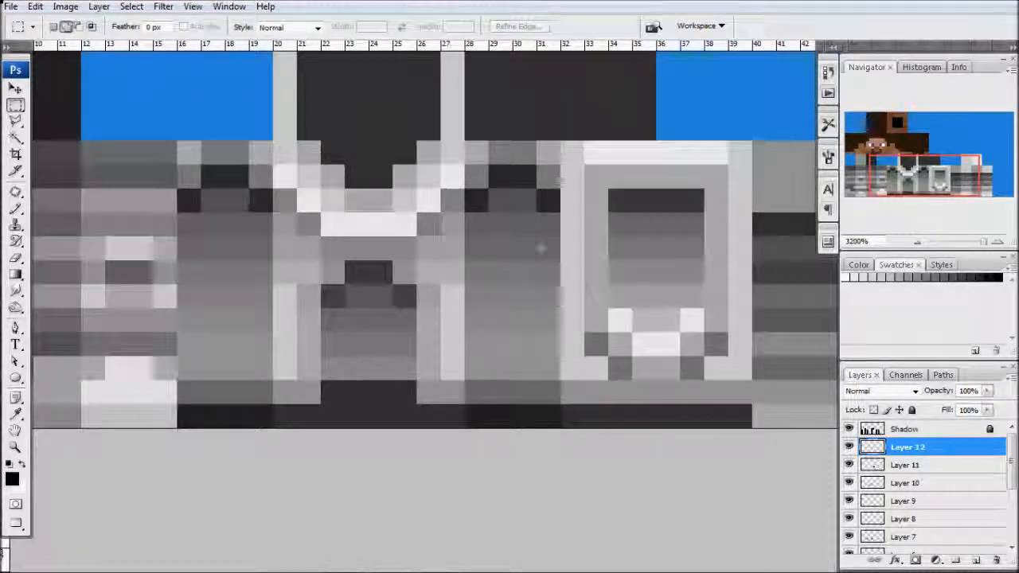
drag(539, 246, 215, 290)
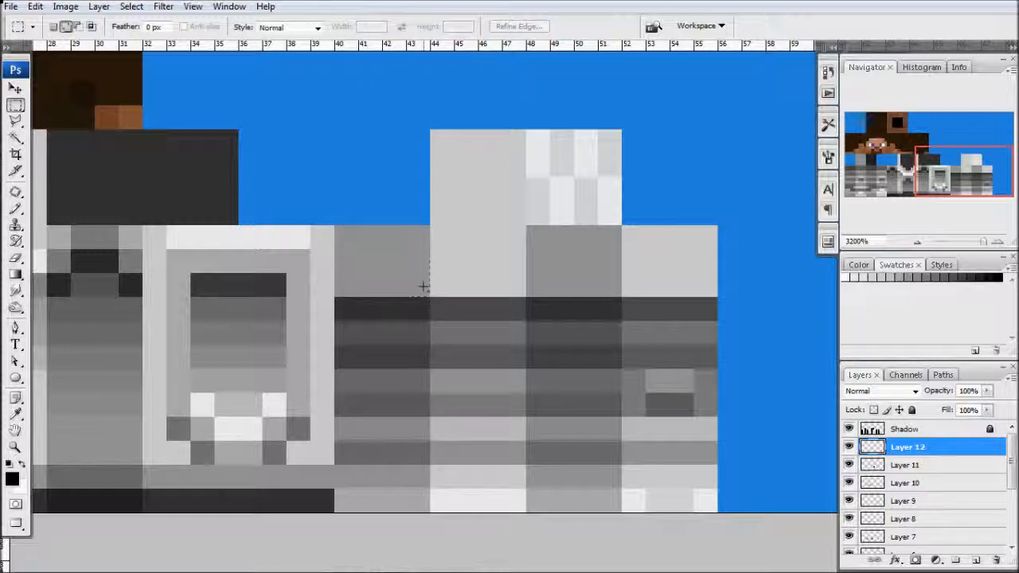
drag(423, 286, 429, 295)
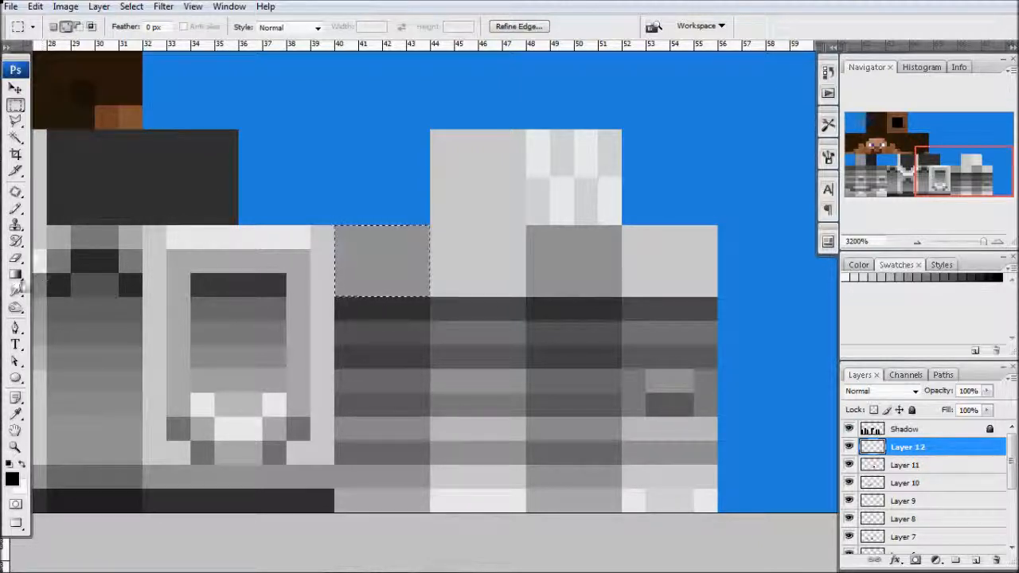
Try a radial black-to-transparent gradient in the selected arm block, undo it and reverse the gradient direction
click(15, 274)
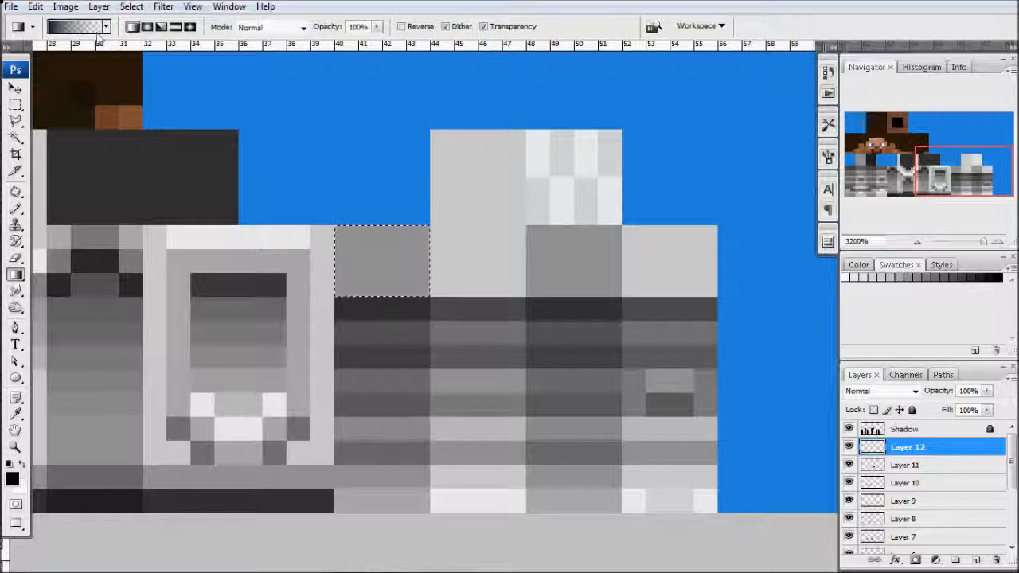
click(147, 26)
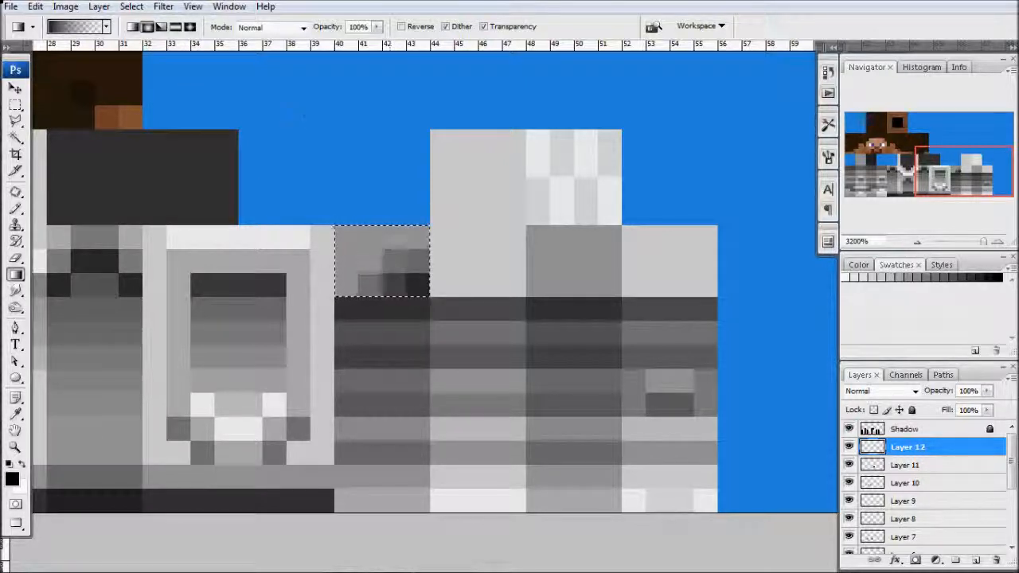
key(ctrl+z)
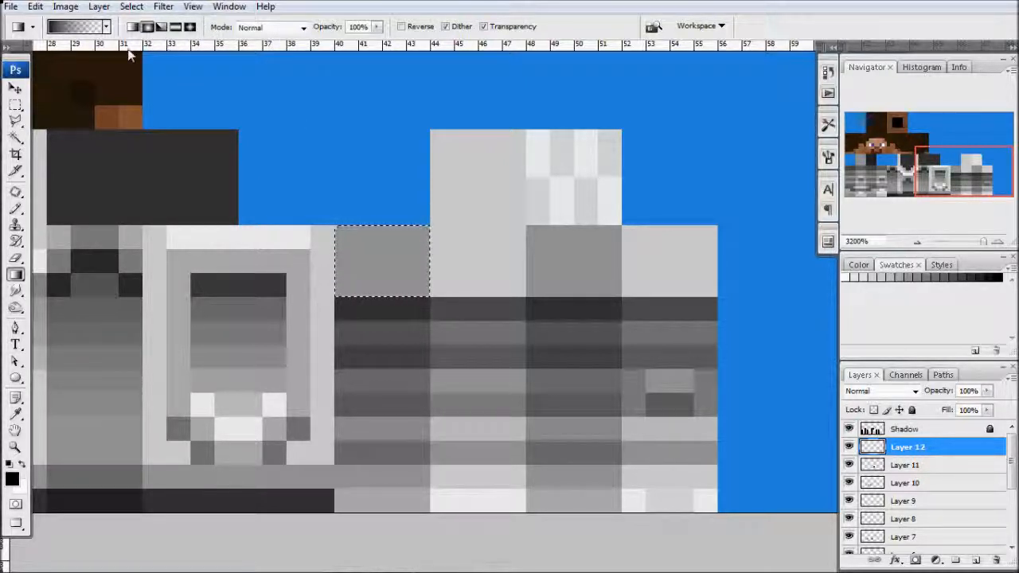
click(402, 27)
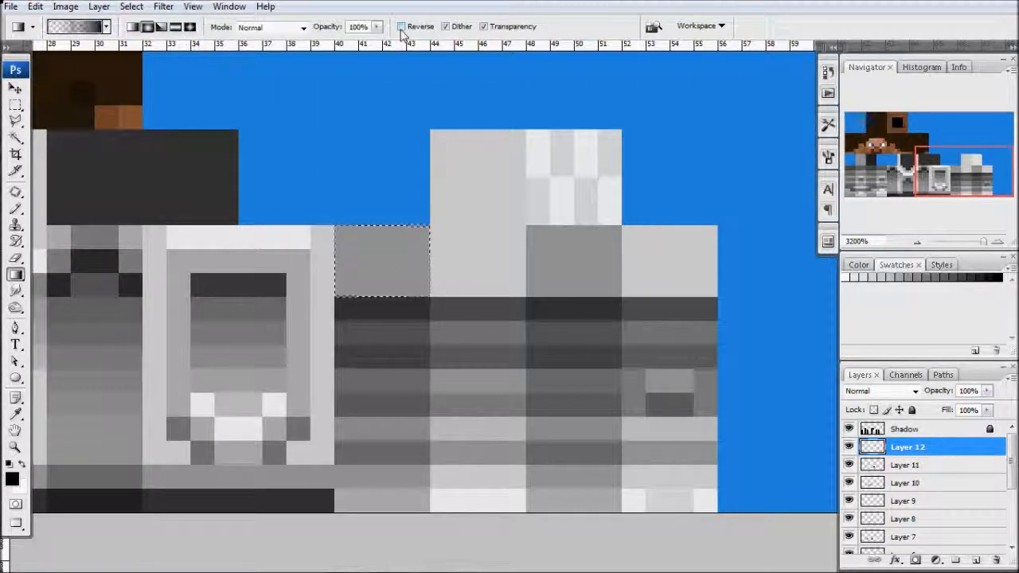